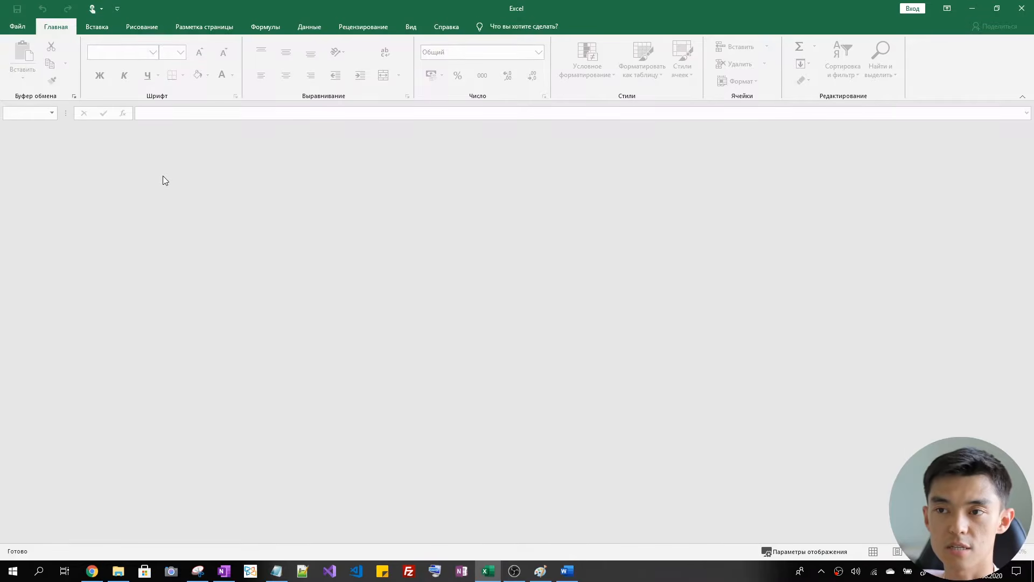
Create a new blank workbook
click(24, 27)
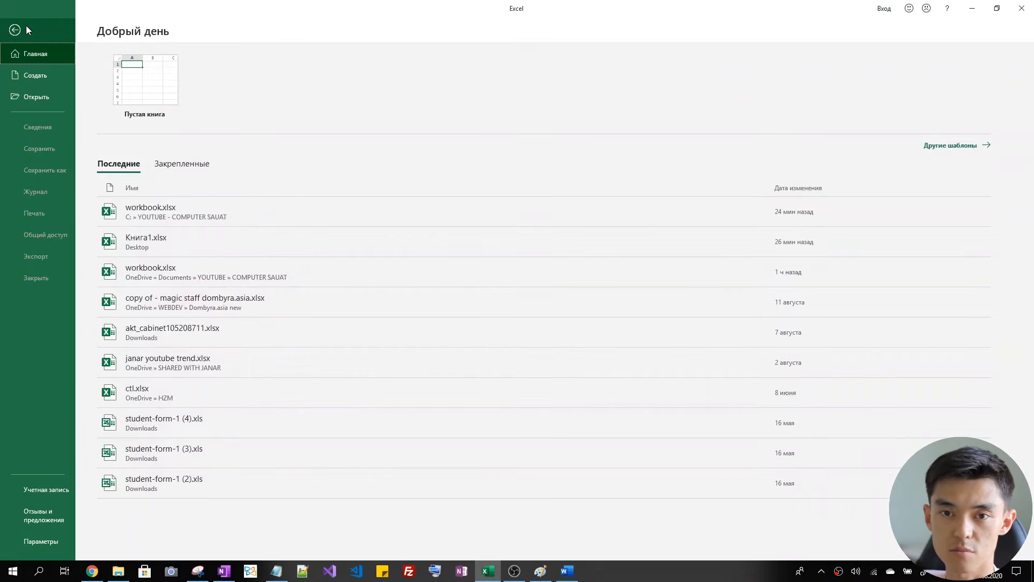
click(46, 75)
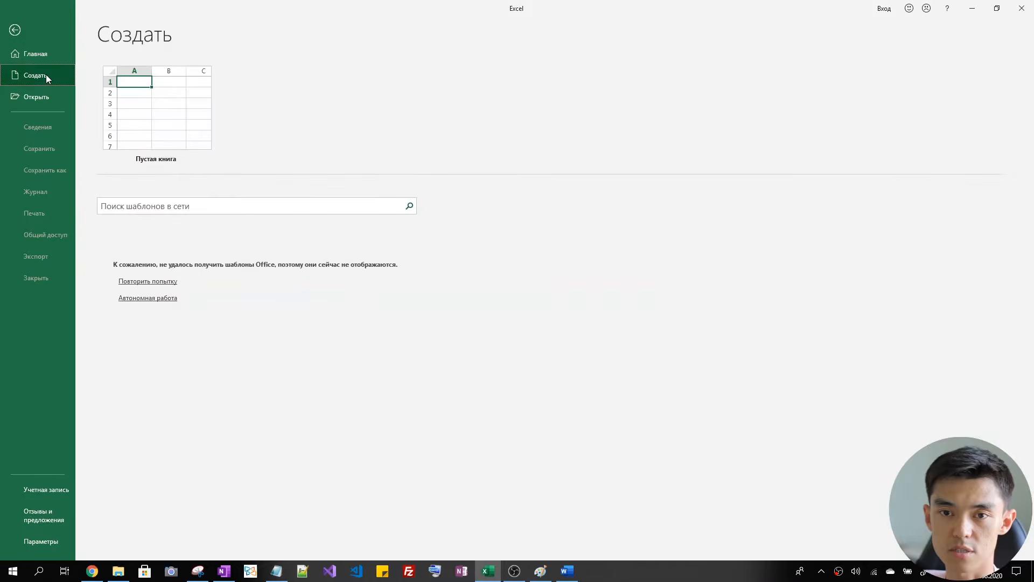
click(159, 125)
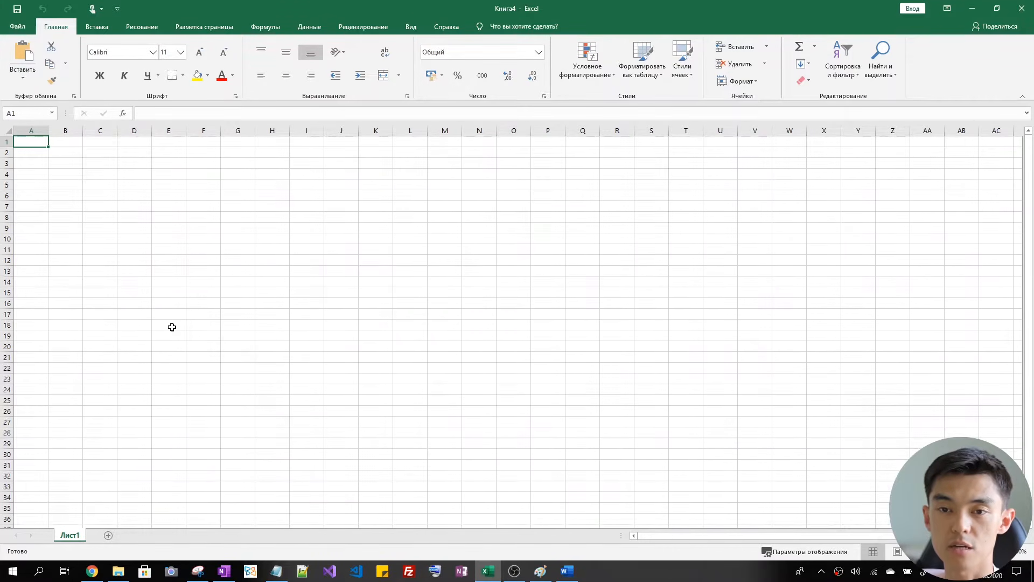
Add two more worksheets to the workbook and return to the first sheet, Лист1
click(108, 535)
click(141, 535)
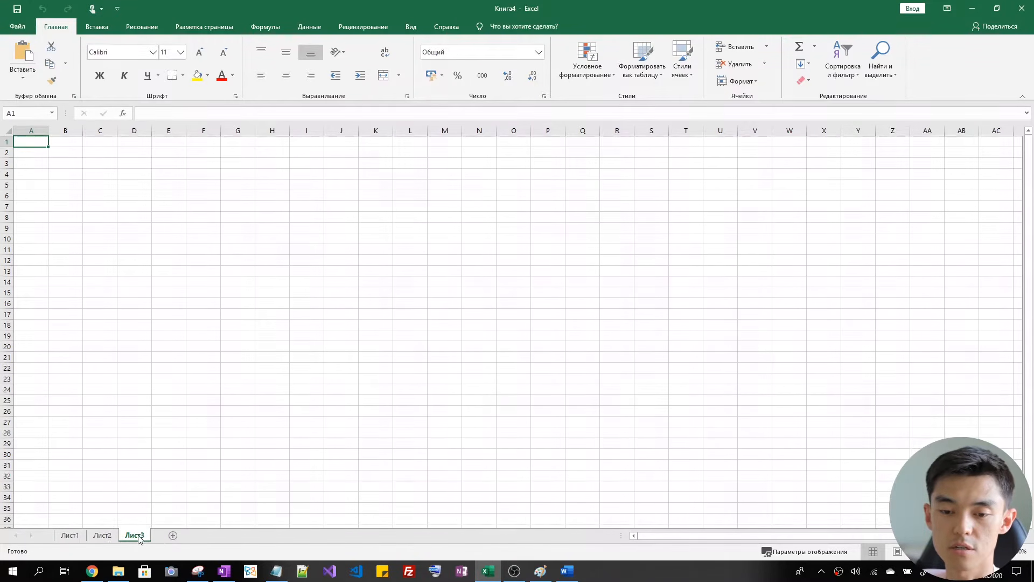
click(70, 535)
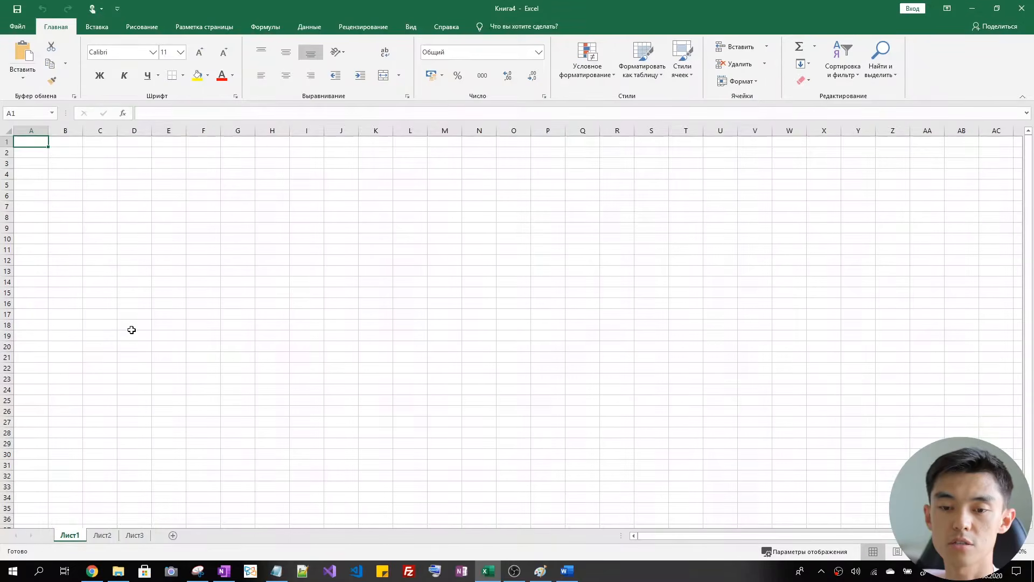
Enter the sample text "d" in cell D18 and "bbb" in cell D20 of Лист1
click(134, 324)
text(d)
click(141, 341)
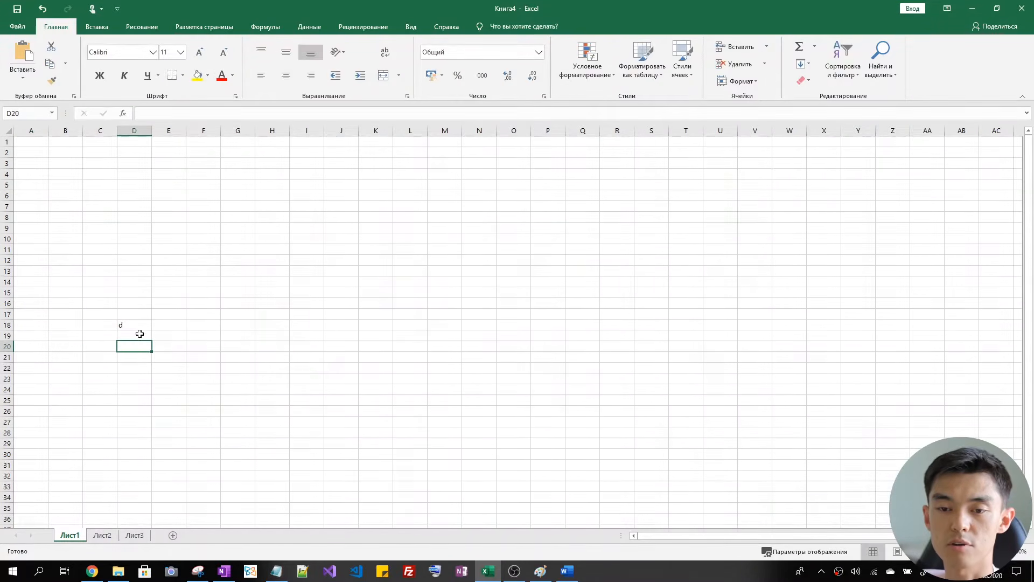
text(bbb)
click(156, 390)
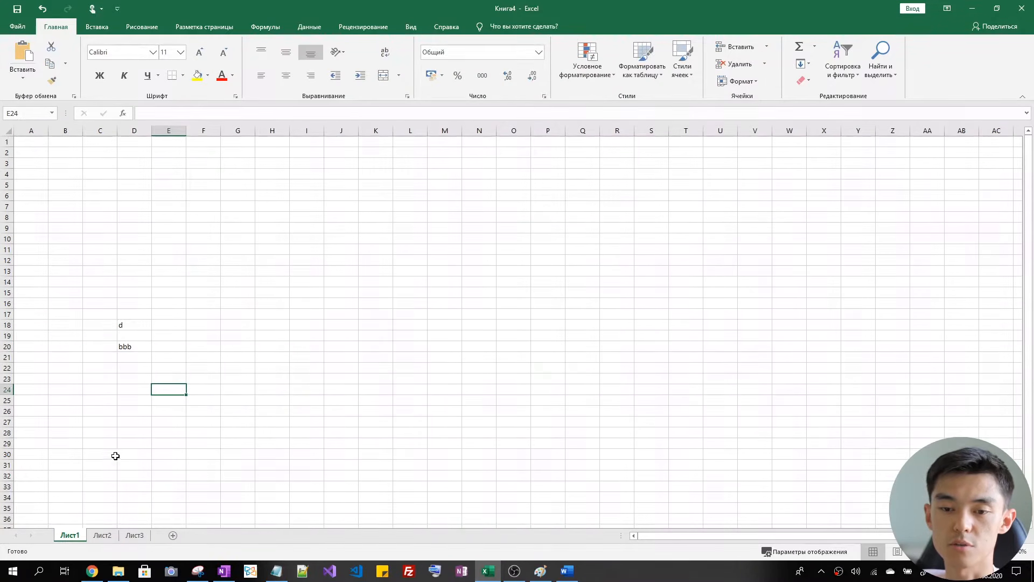
Enter the sample text "ss" in cell G16 and "bb" in cell G19 of Лист2
click(105, 535)
click(233, 303)
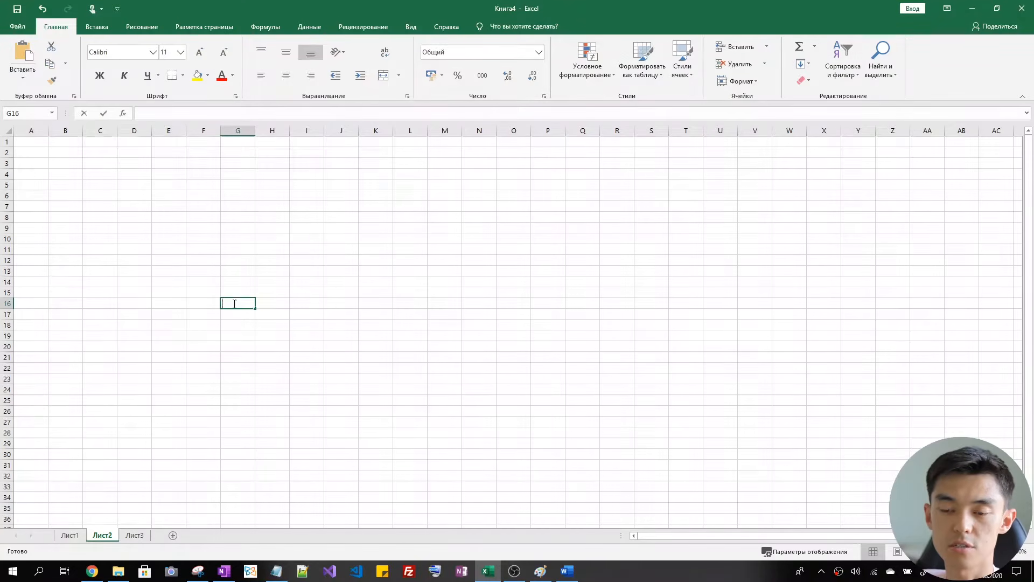
text(ss)
click(236, 335)
text(bb)
click(237, 390)
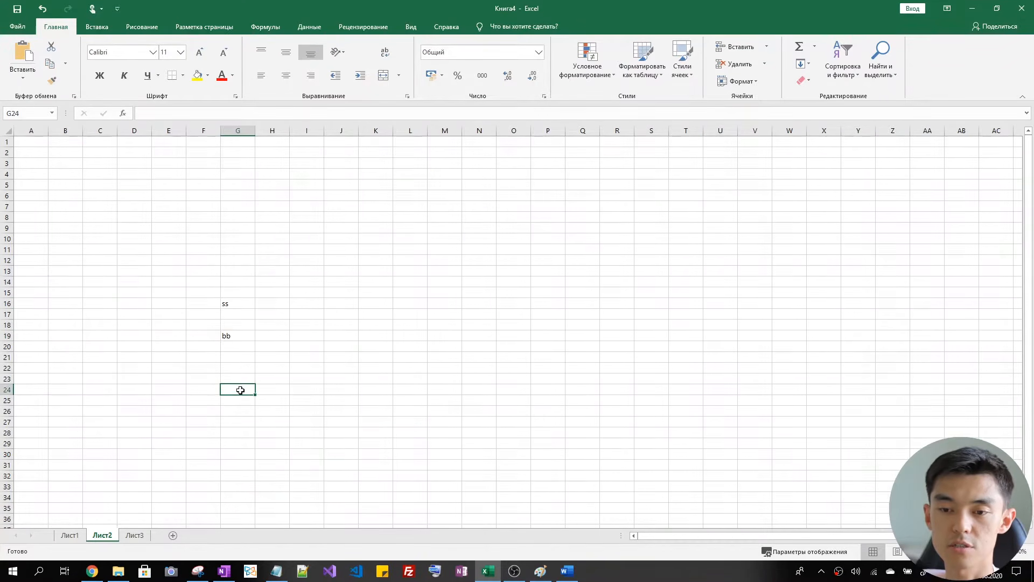
Enter the sample text "sdfdf" in cell G19 of Лист3
click(141, 535)
click(250, 335)
text(sdfdf)
click(302, 380)
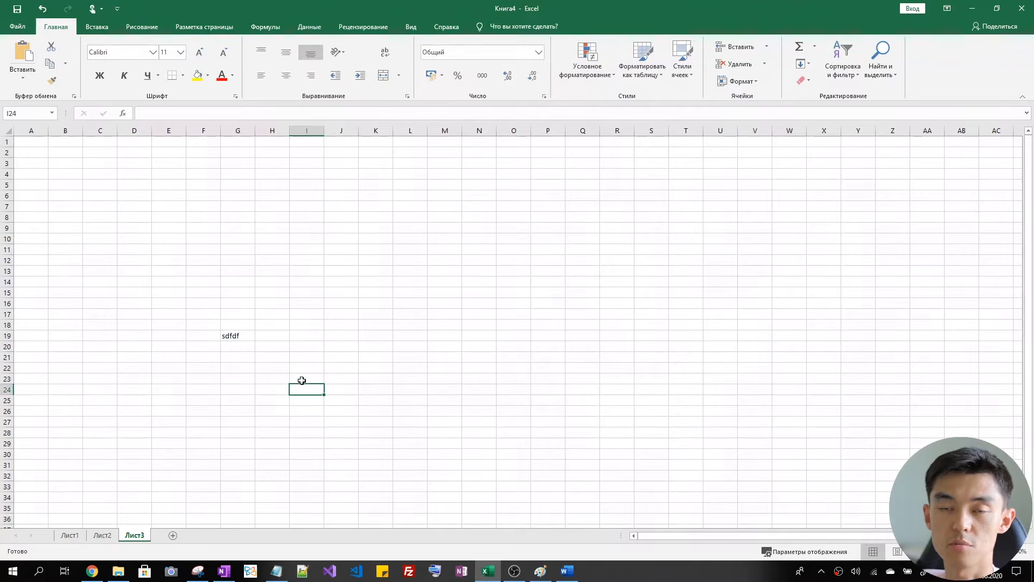
Delete the worksheets Лист2 and Лист3 together with their contents, keeping only Лист1
click(107, 536)
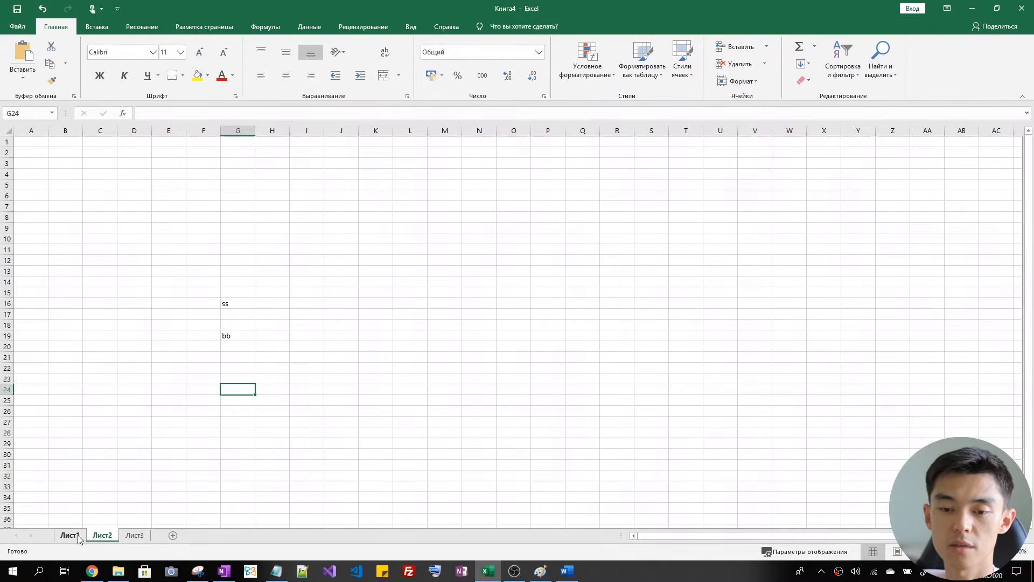
click(78, 536)
click(107, 536)
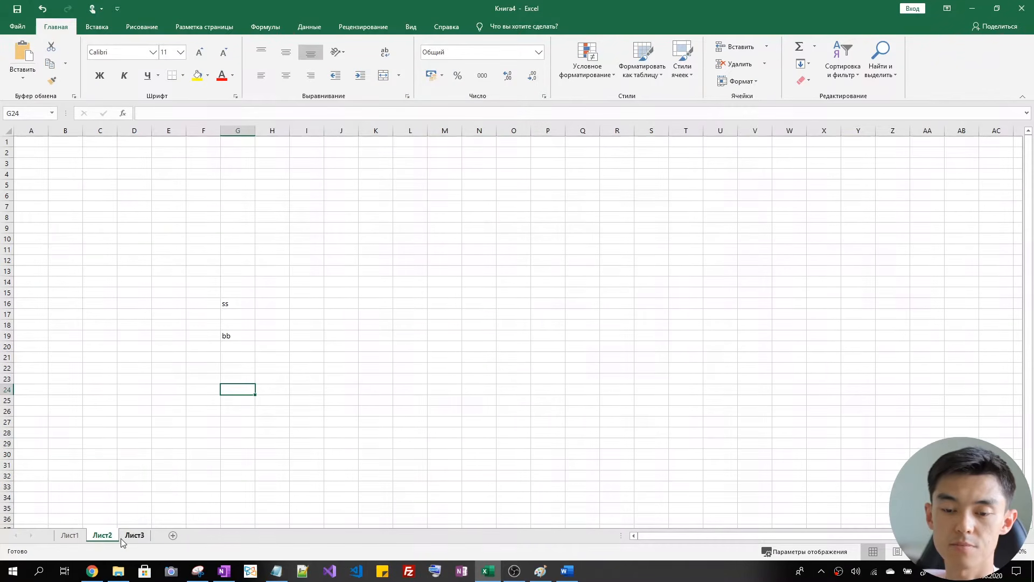
right_click(108, 538)
click(141, 423)
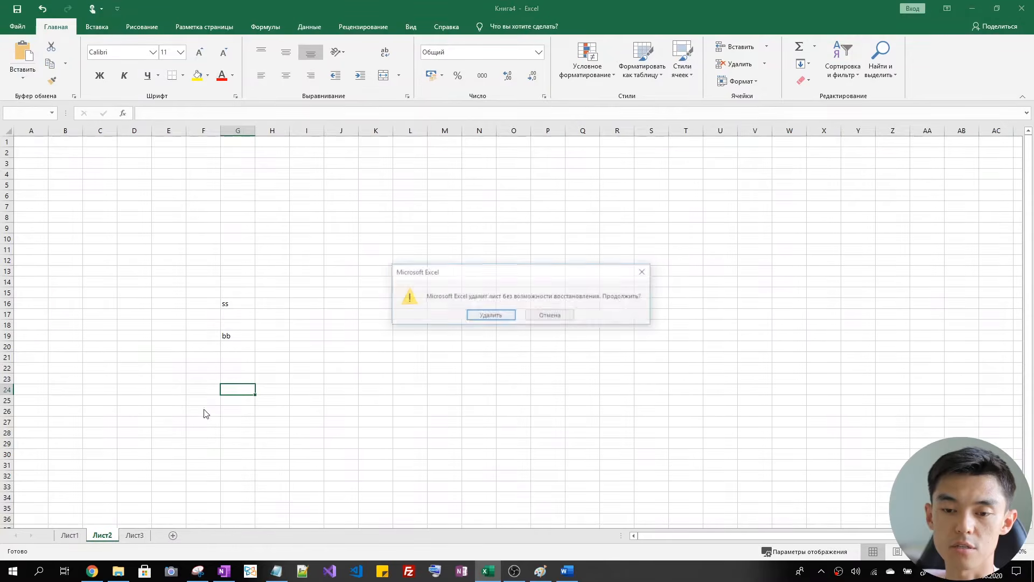
key(Return)
right_click(102, 536)
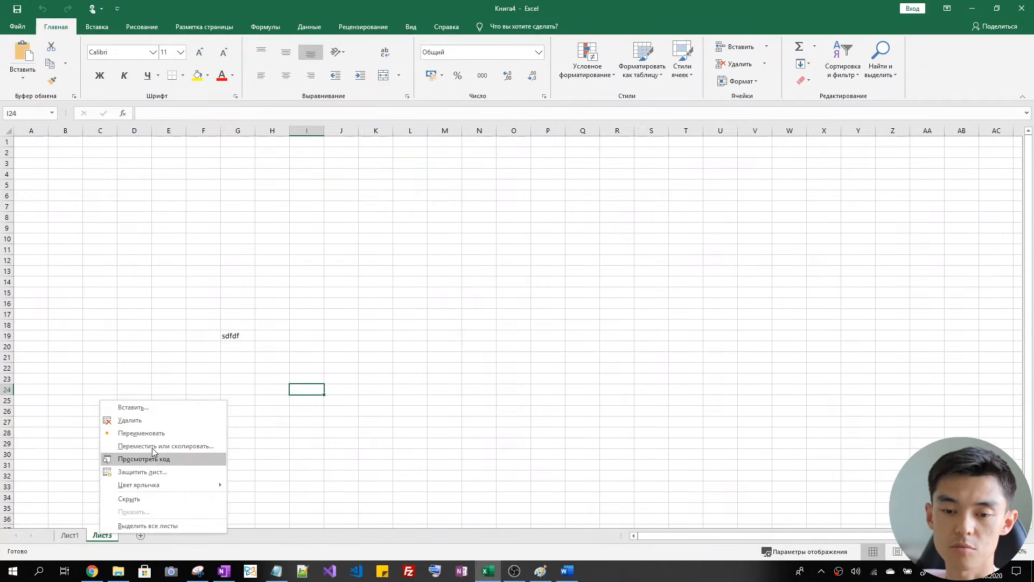
click(143, 421)
click(482, 316)
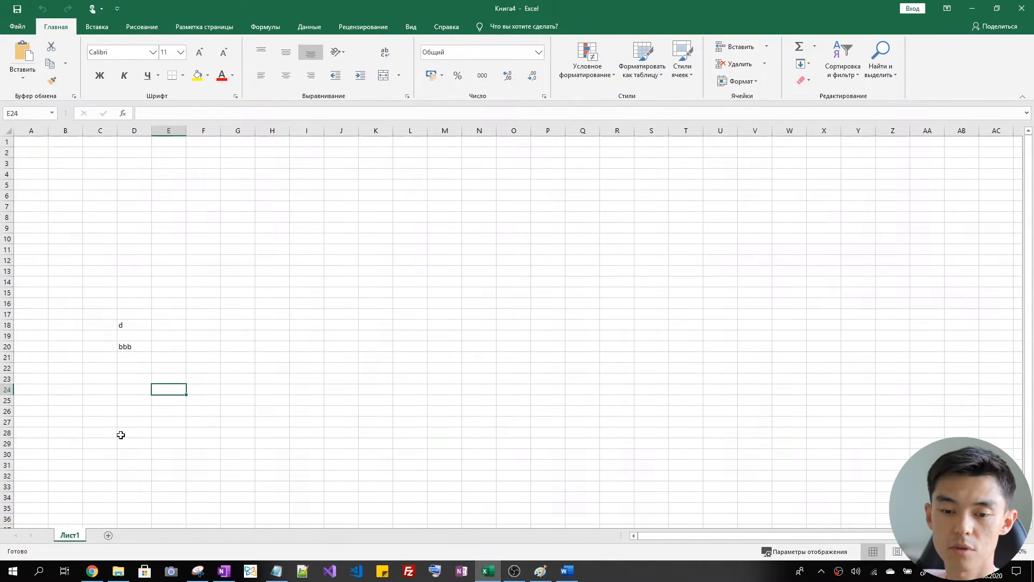
Clear the sample text from the range D14:E23 on Лист1
drag(153, 378, 119, 278)
key(Delete)
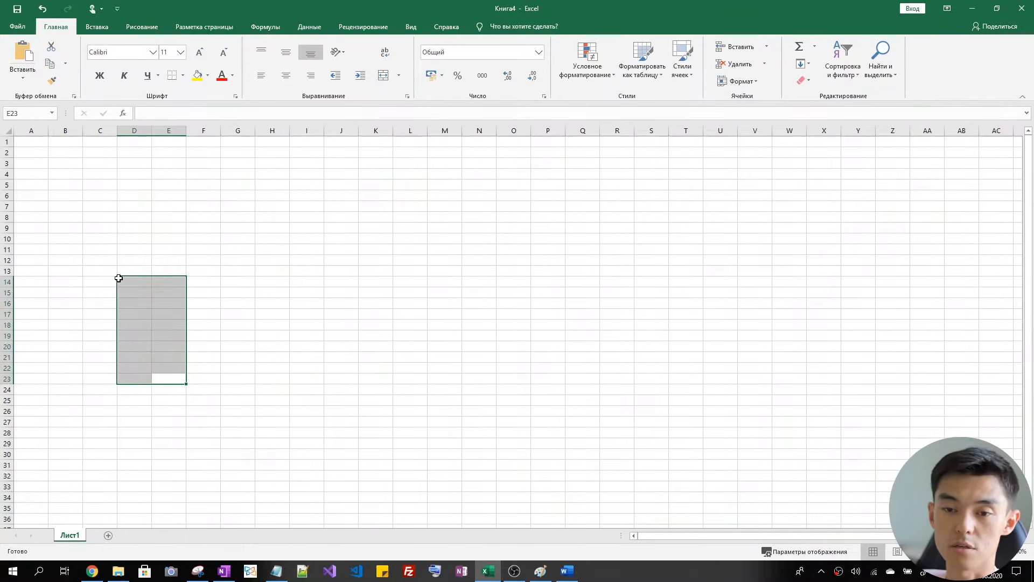
click(118, 278)
click(114, 228)
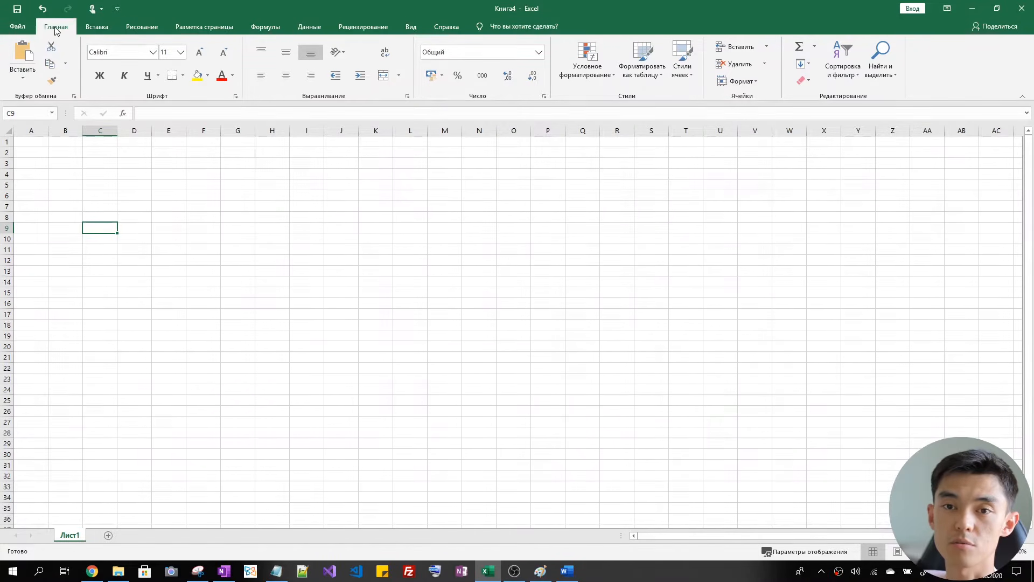
Examine the available command groups for inserting, drawing, page layout, formulas and view, and return to the basic formatting commands
click(99, 27)
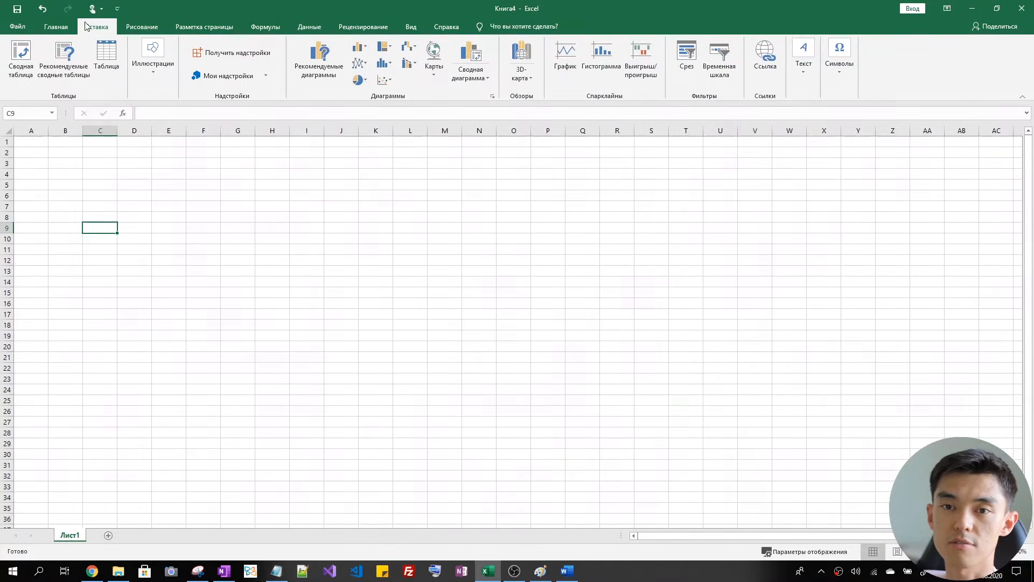
click(142, 27)
click(200, 27)
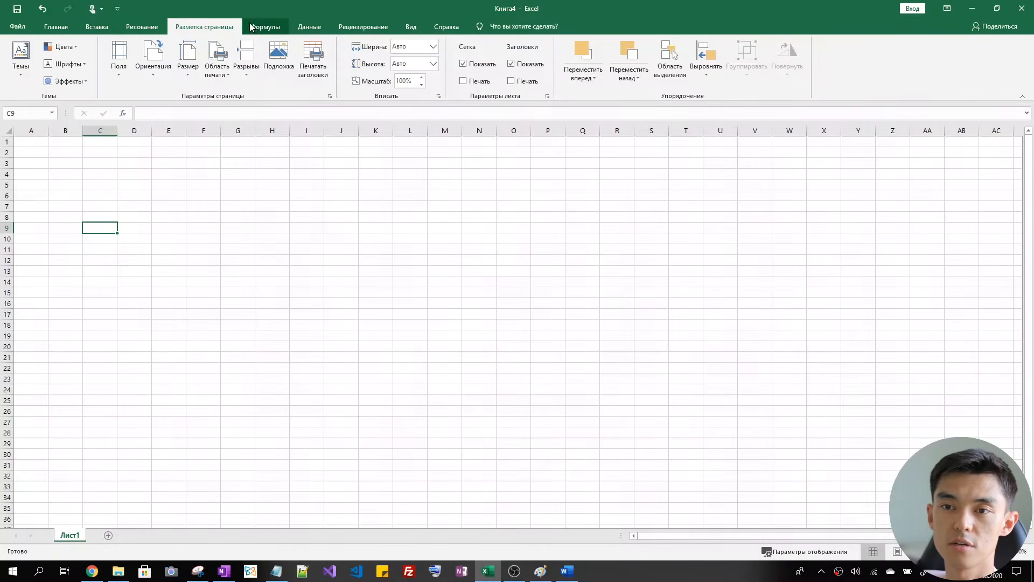
click(259, 27)
scroll(259, 27, down, 4)
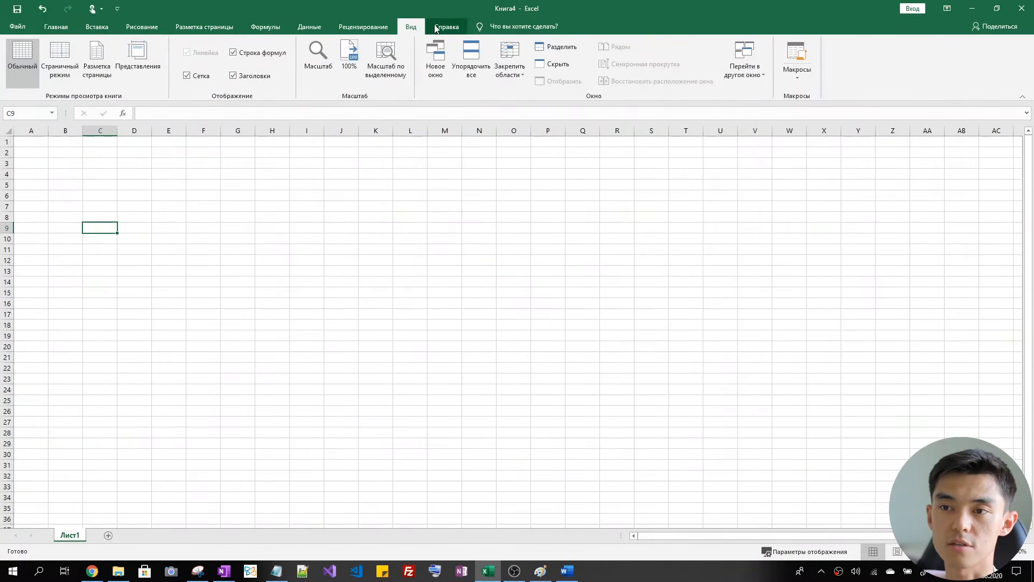
scroll(214, 35, up, 7)
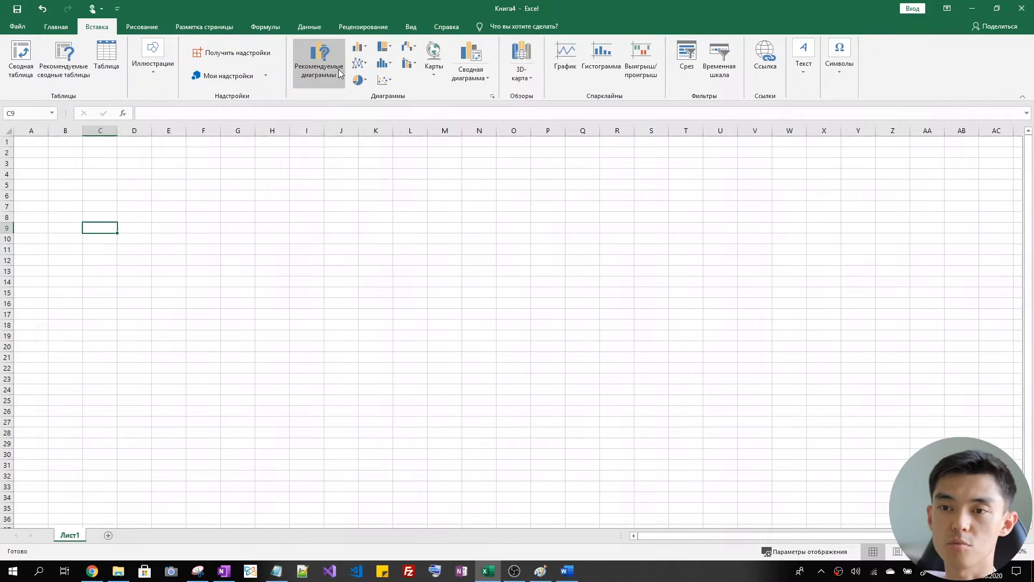
click(56, 27)
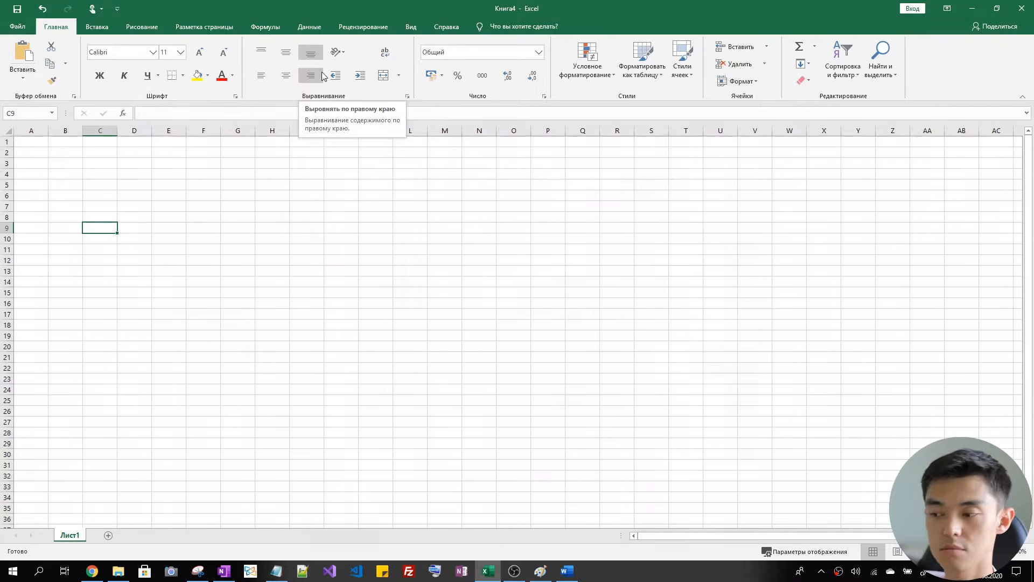
click(173, 188)
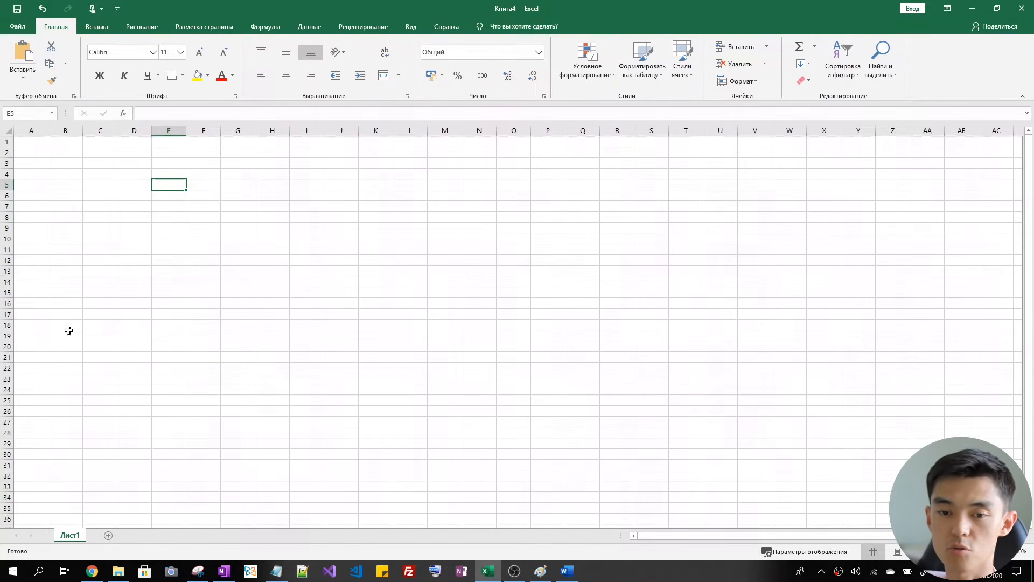
Select columns A through J one after another to examine how columns are lettered
click(29, 131)
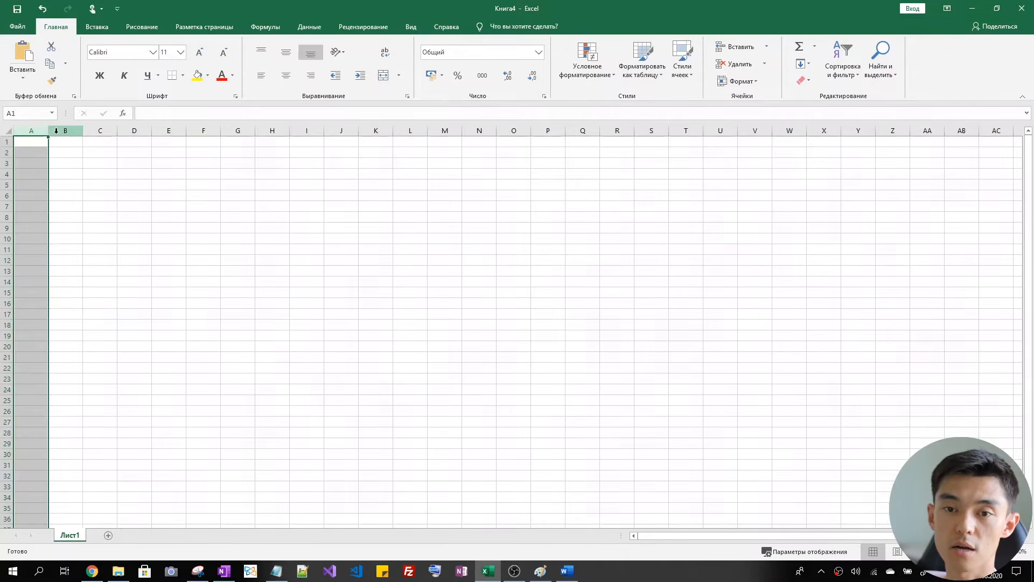
click(56, 130)
click(104, 130)
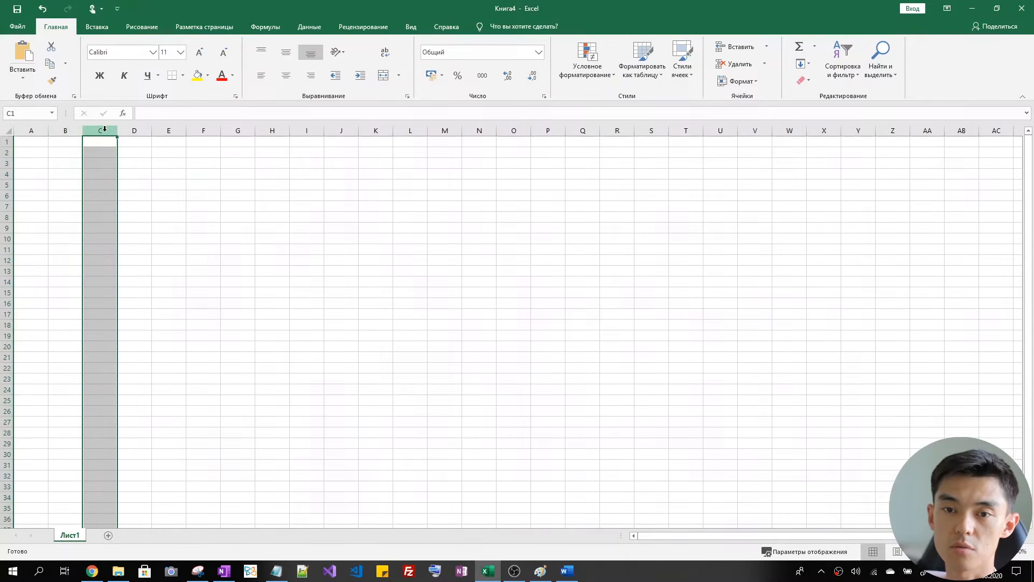
click(135, 130)
click(168, 130)
click(204, 131)
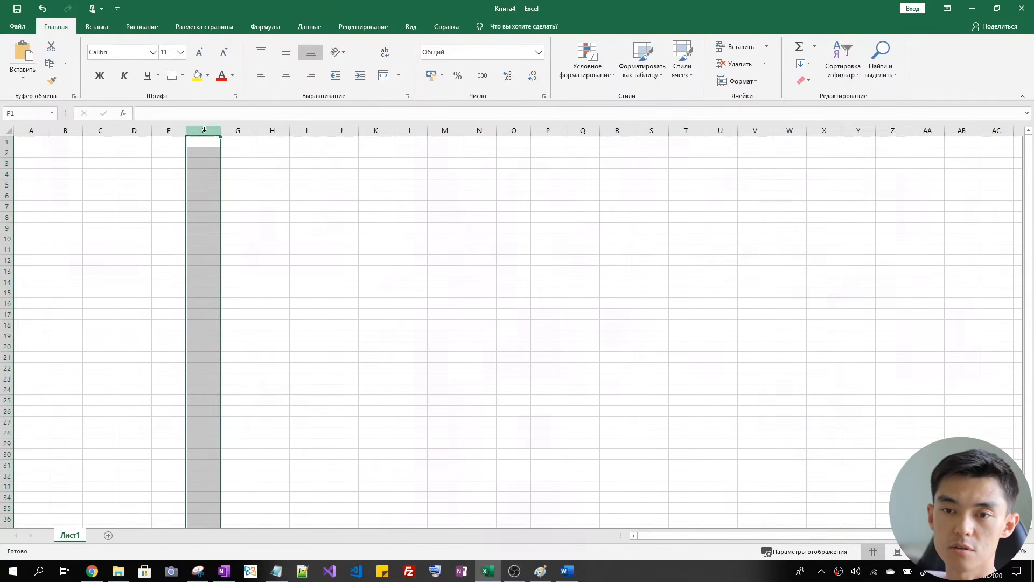
click(237, 130)
click(272, 131)
click(308, 131)
click(341, 130)
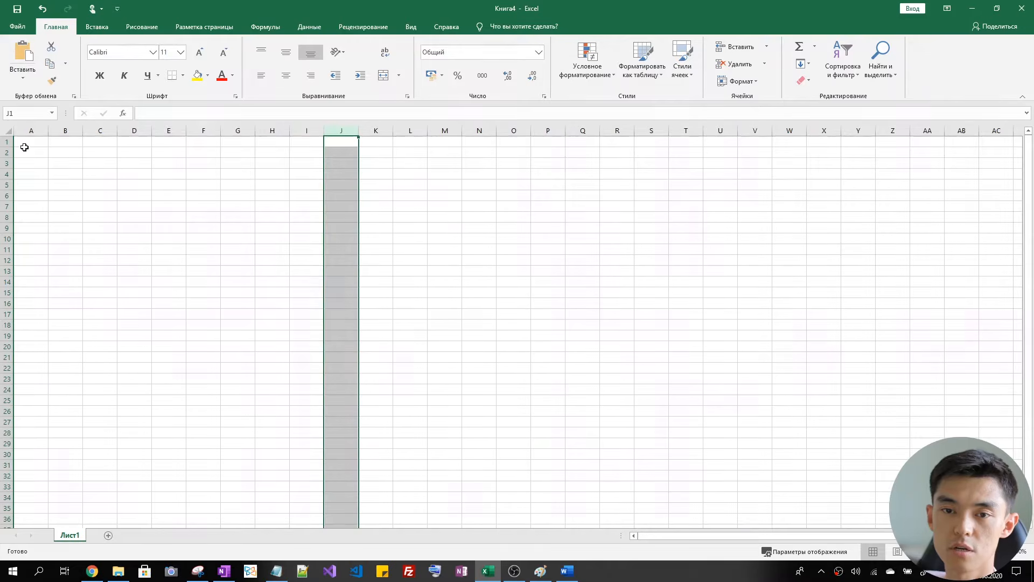
Select rows 1 through 5 one after another to examine how rows are numbered
click(6, 142)
click(6, 152)
click(7, 163)
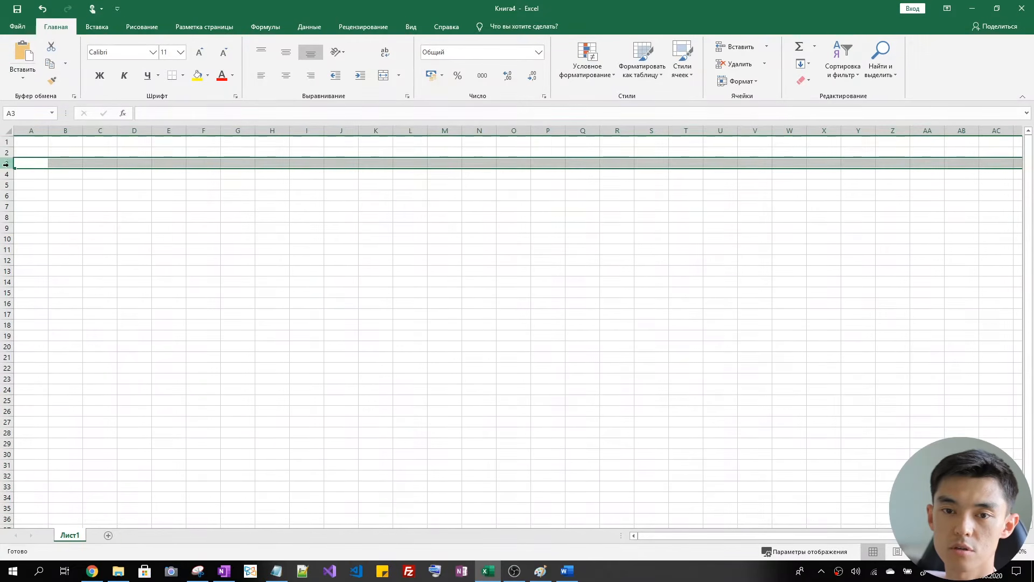
click(7, 174)
click(7, 185)
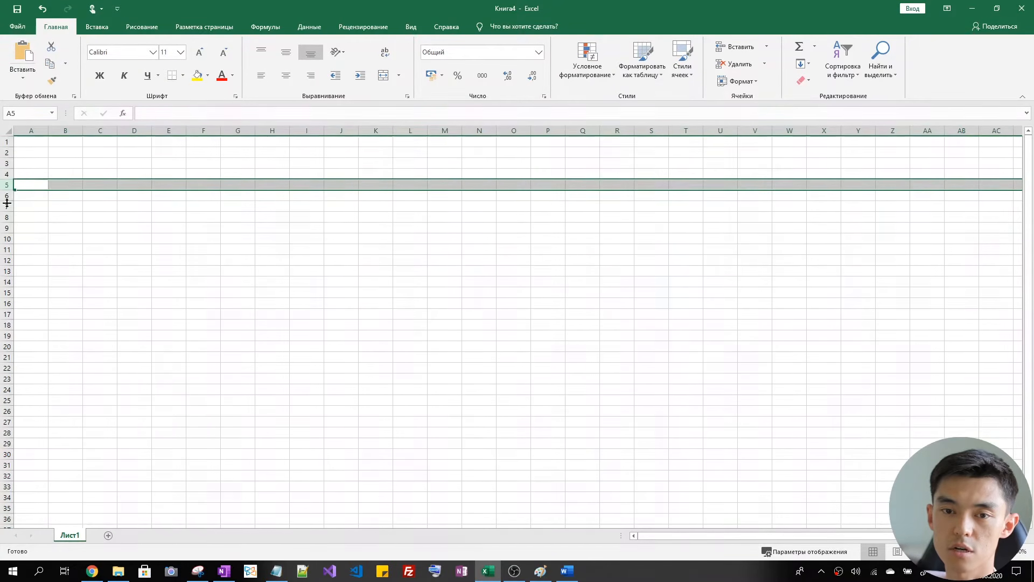
click(43, 328)
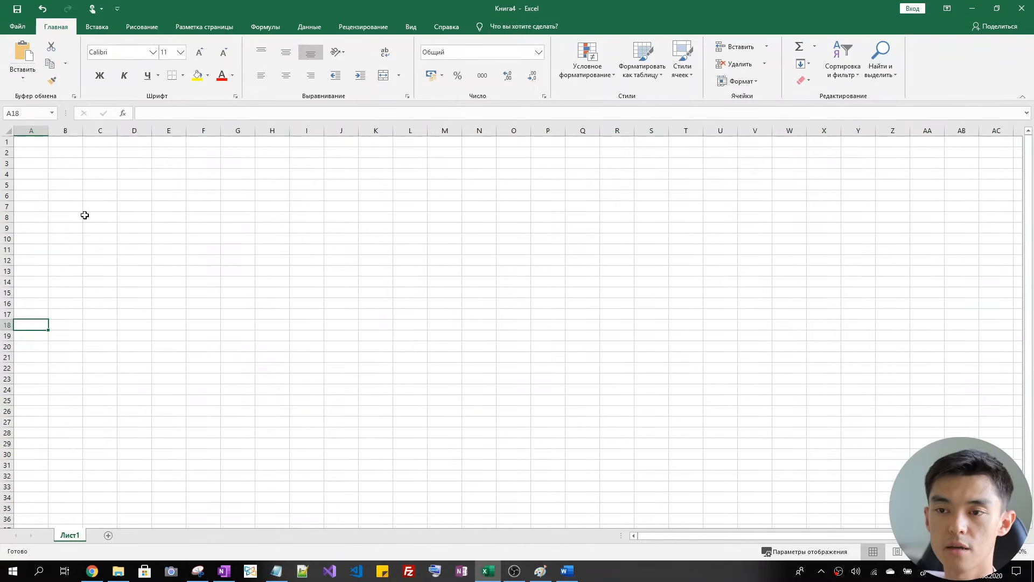
Enter the column headers Аты in cell A2 and Авторы in cell B2
click(68, 154)
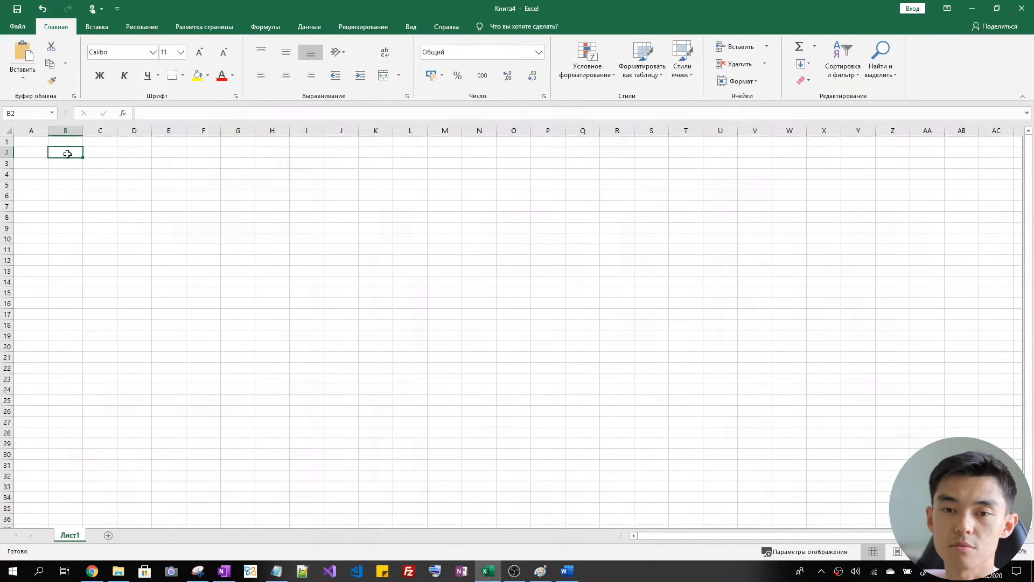
click(38, 154)
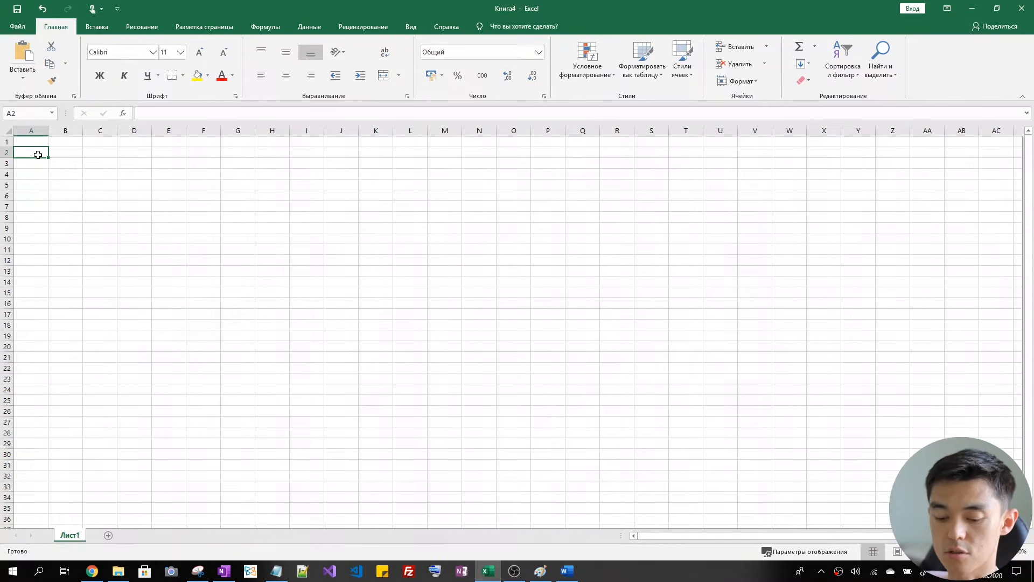
text(Аты)
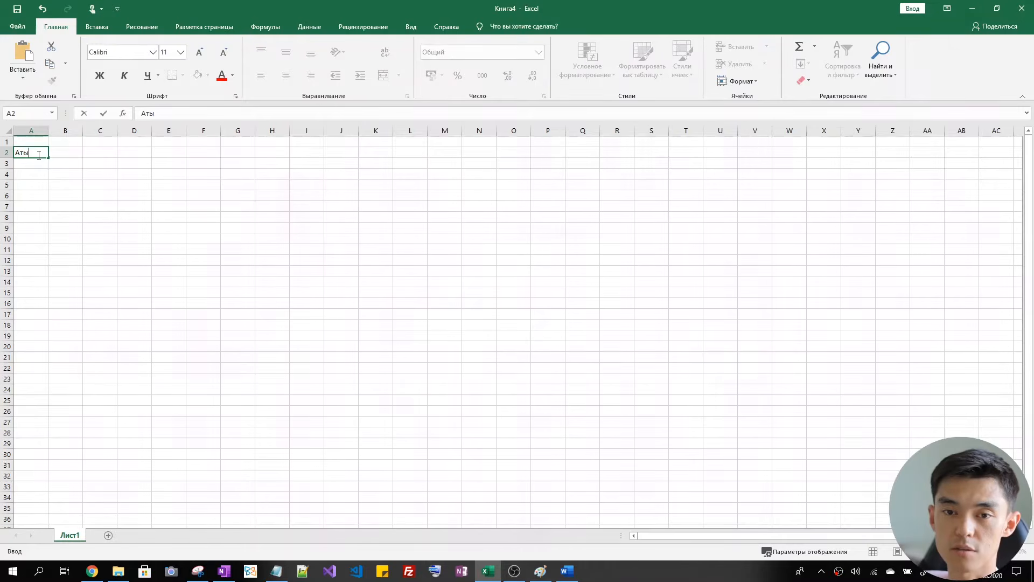
key(Return)
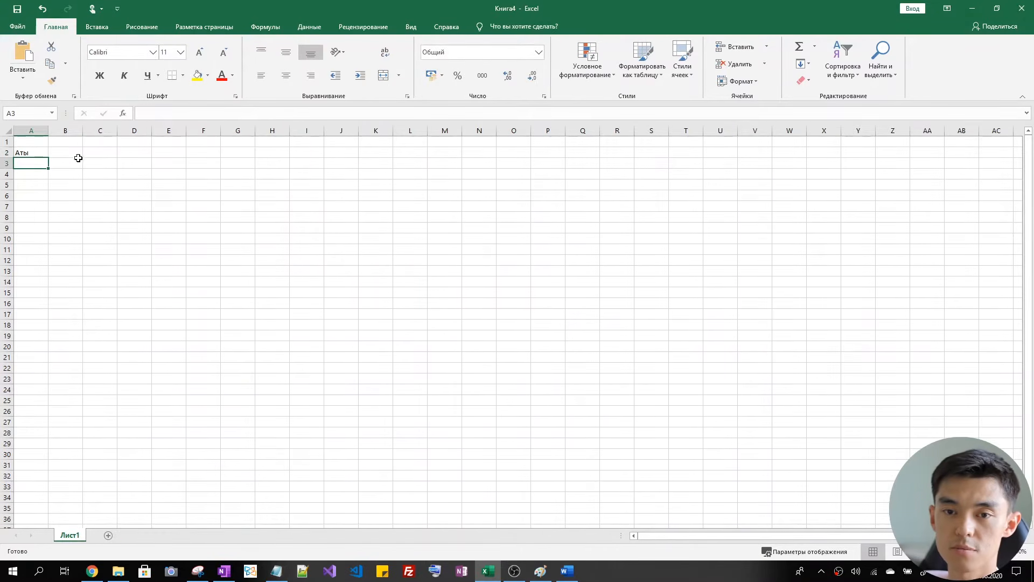
click(76, 152)
text(Автор)
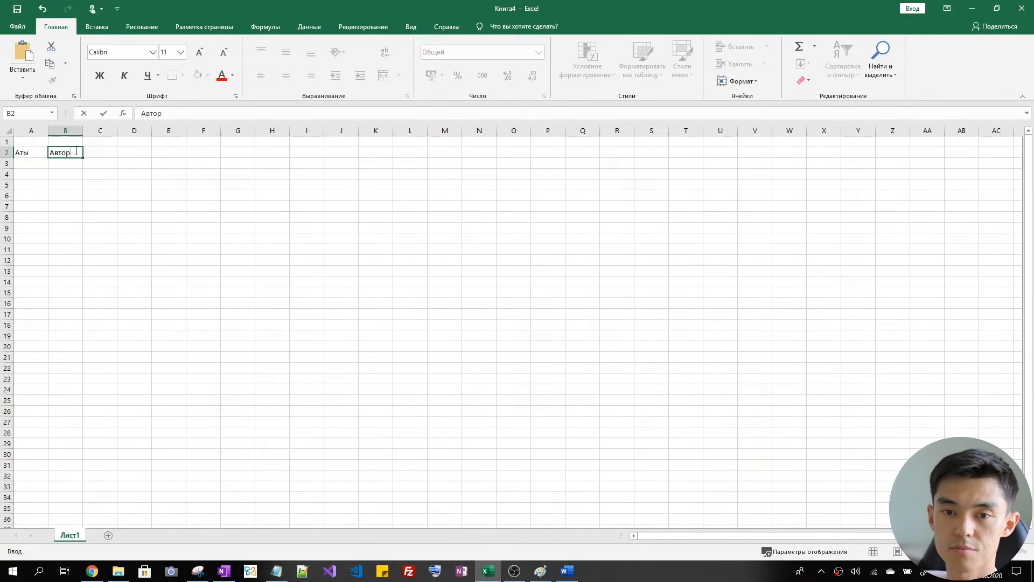
text(ы)
Enter the column headers Бет саны, Жанр and Бағасы in cells C2, D2 and E2
click(95, 151)
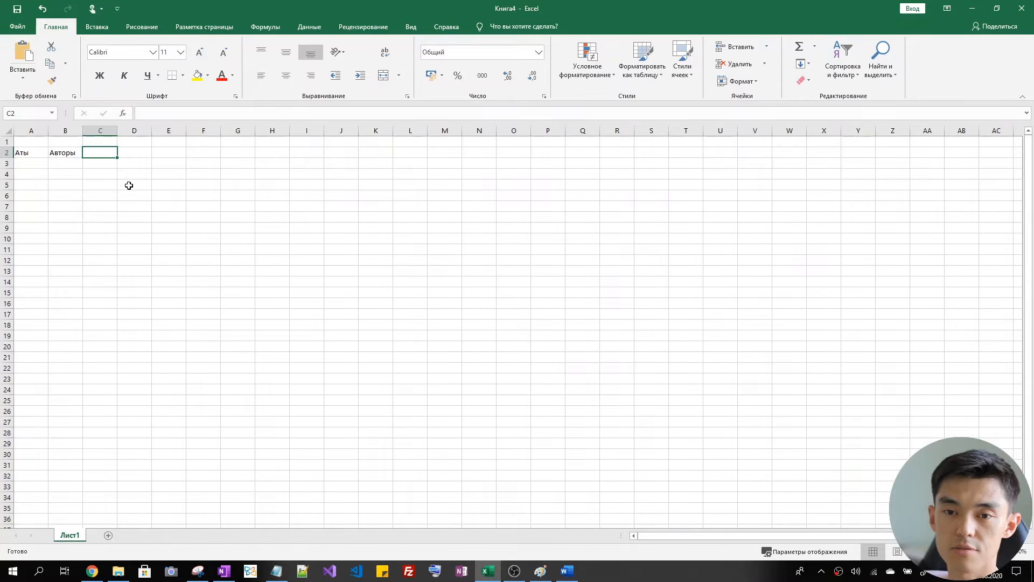
text(Б)
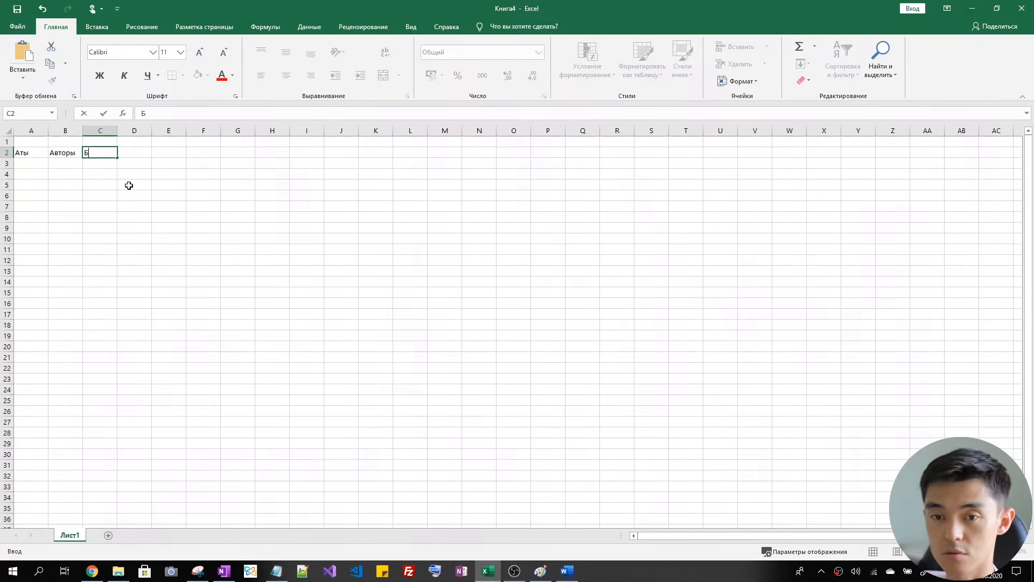
text(ет саны)
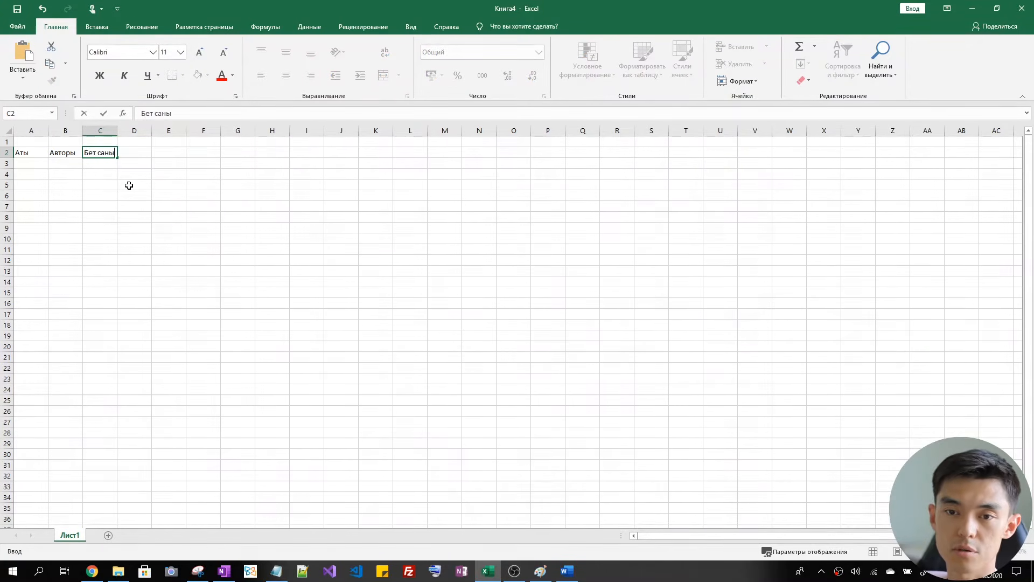
key(Return)
click(138, 152)
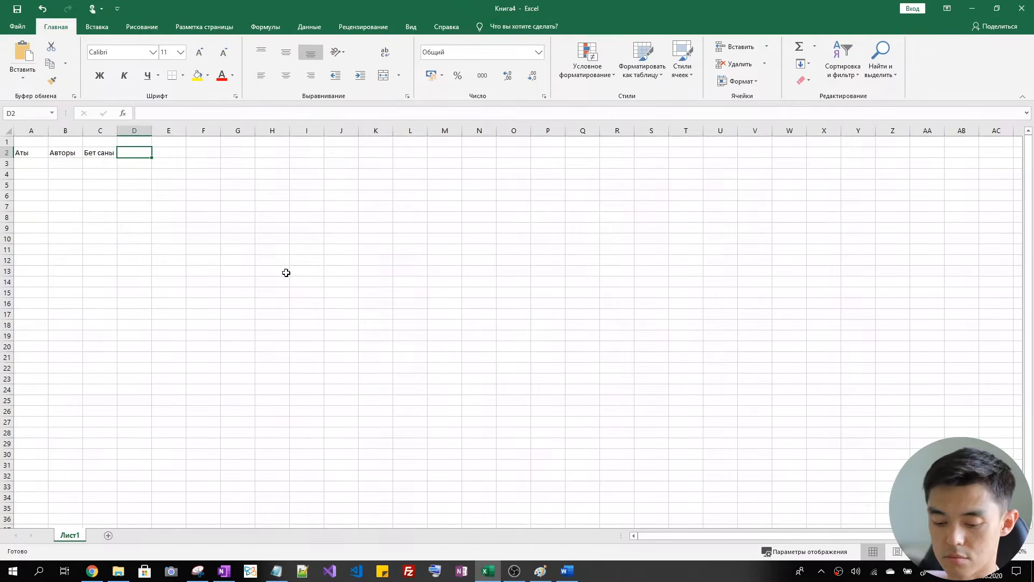
text(Жанр)
key(Return)
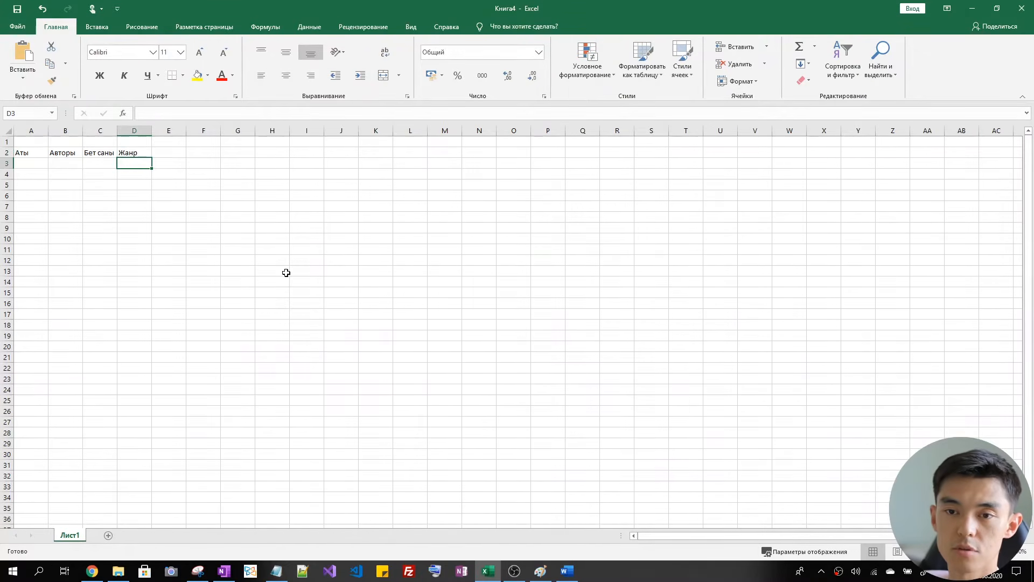
click(172, 152)
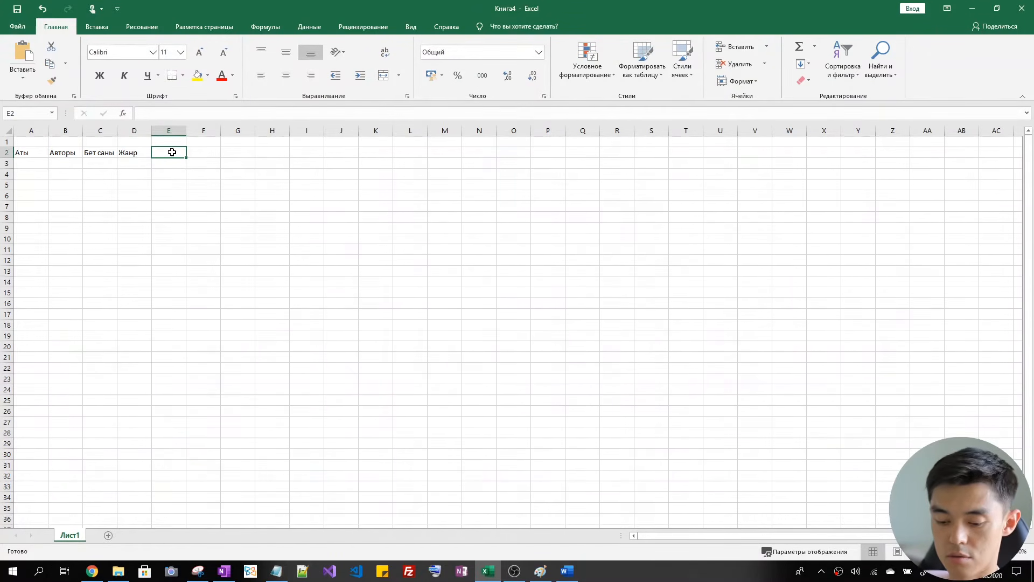
text(Бағас)
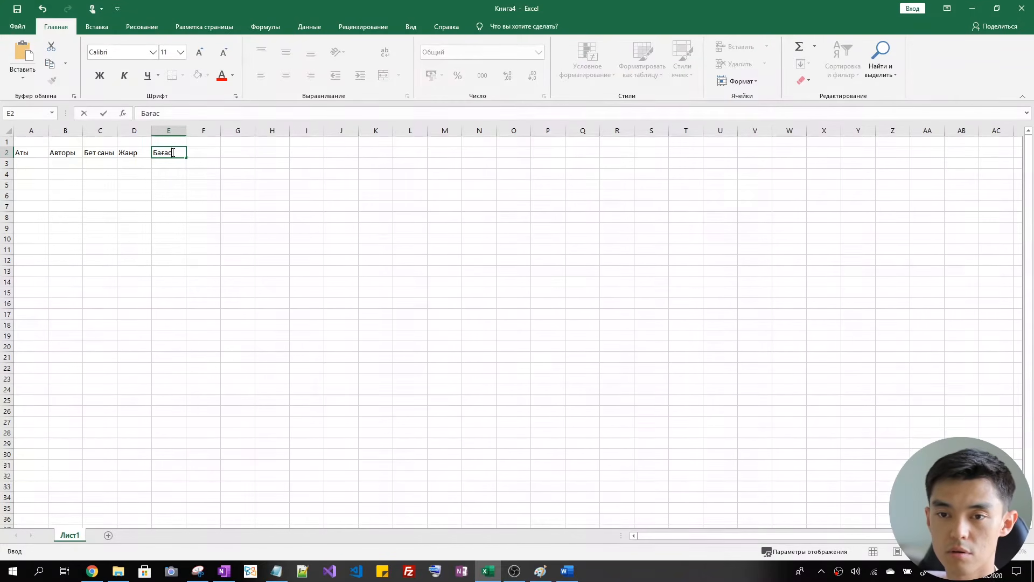
key(Return)
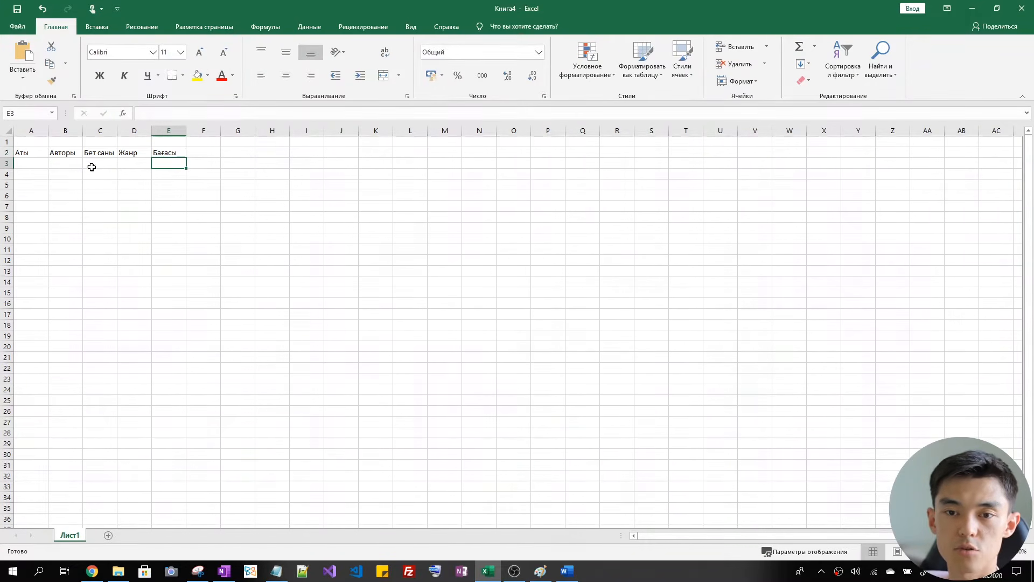
Enter the table title Кітаптар тізімі in cell A1 above the headers
click(30, 154)
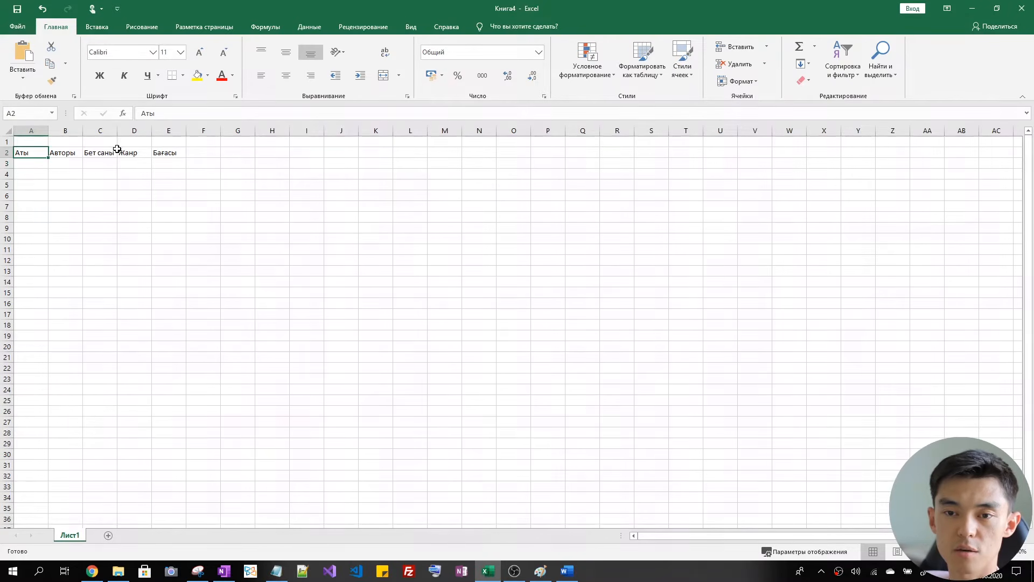
click(43, 142)
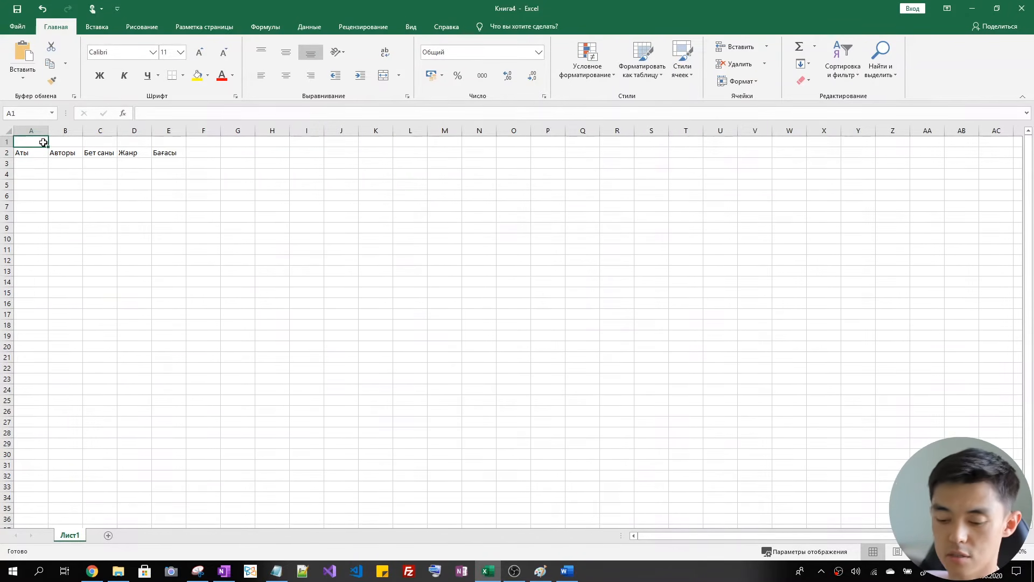
text(Кіта)
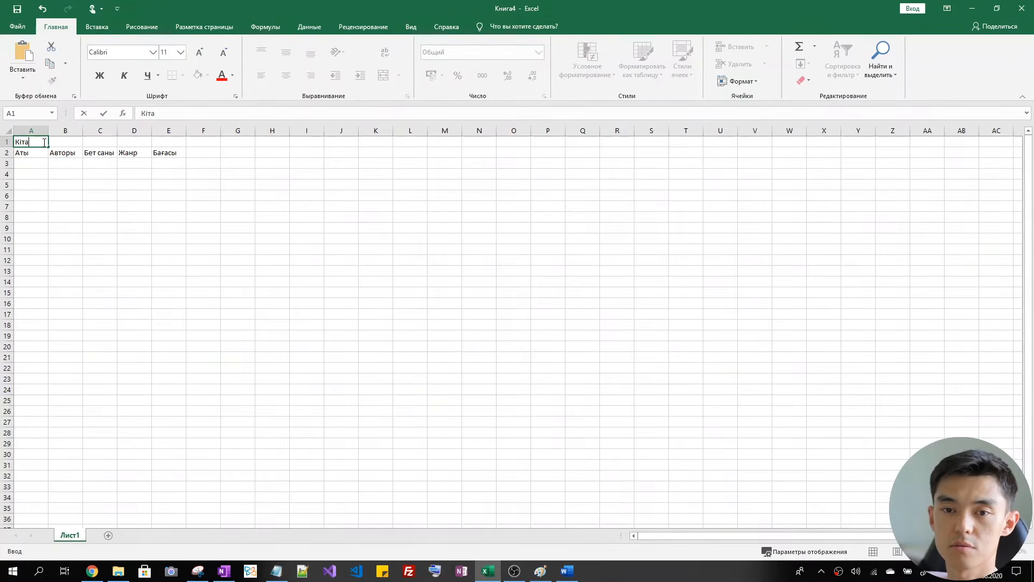
text(птар тізімі)
key(Return)
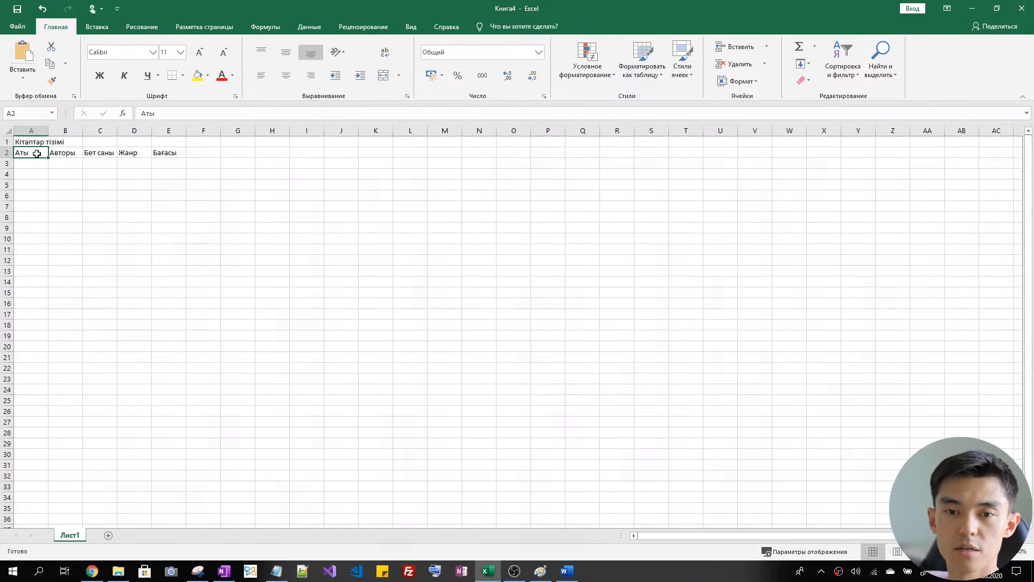
Make the title and column headers in the range A1:E2 bold
drag(35, 153, 166, 144)
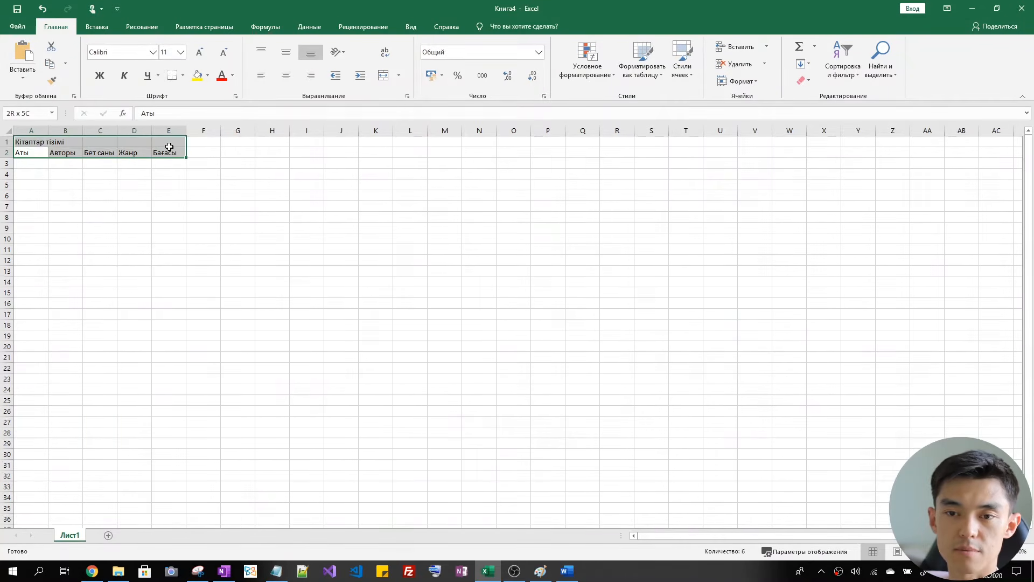
click(32, 157)
click(54, 154)
click(89, 153)
click(122, 153)
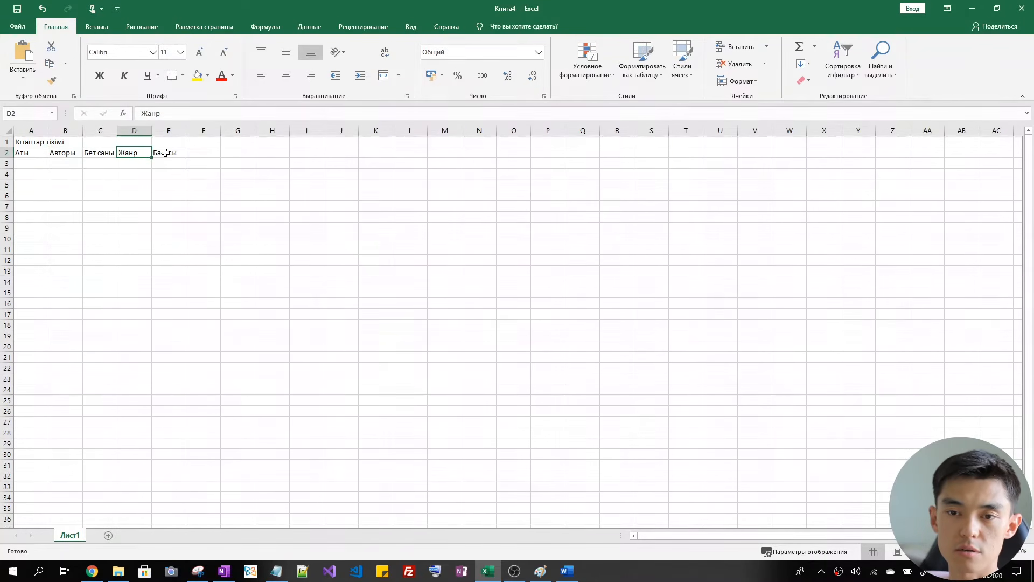
click(168, 154)
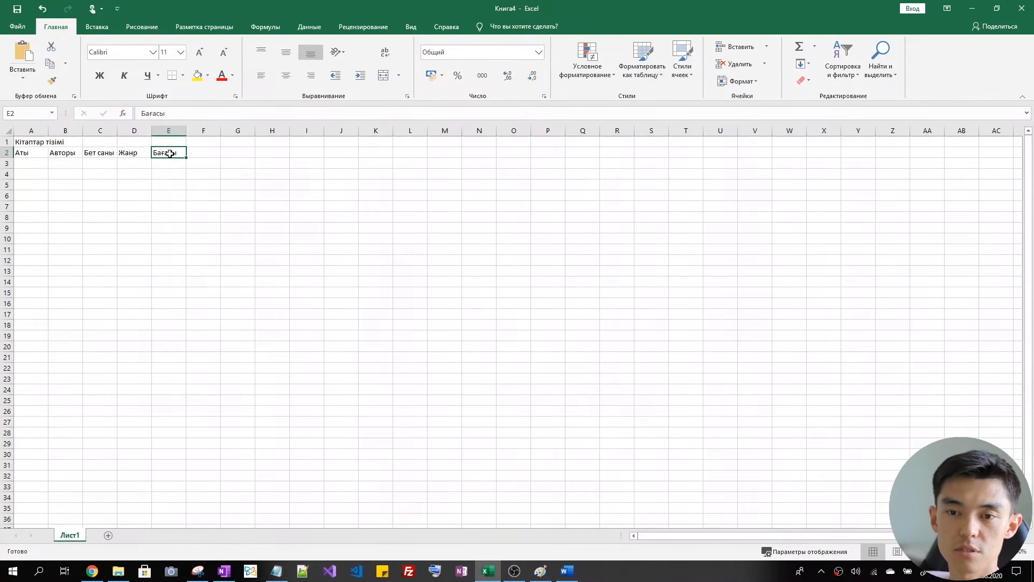
drag(169, 154, 23, 144)
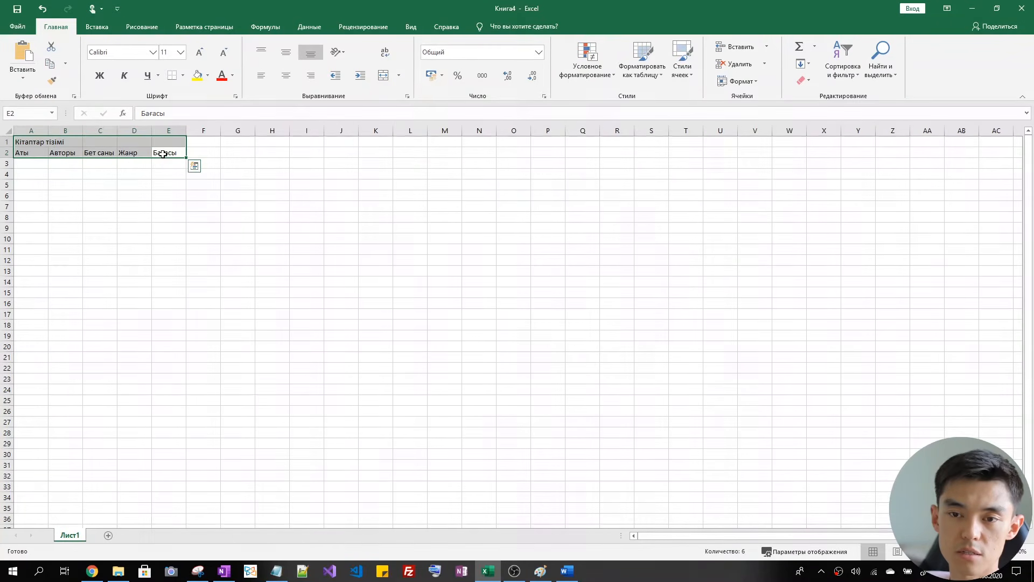
drag(163, 153, 19, 141)
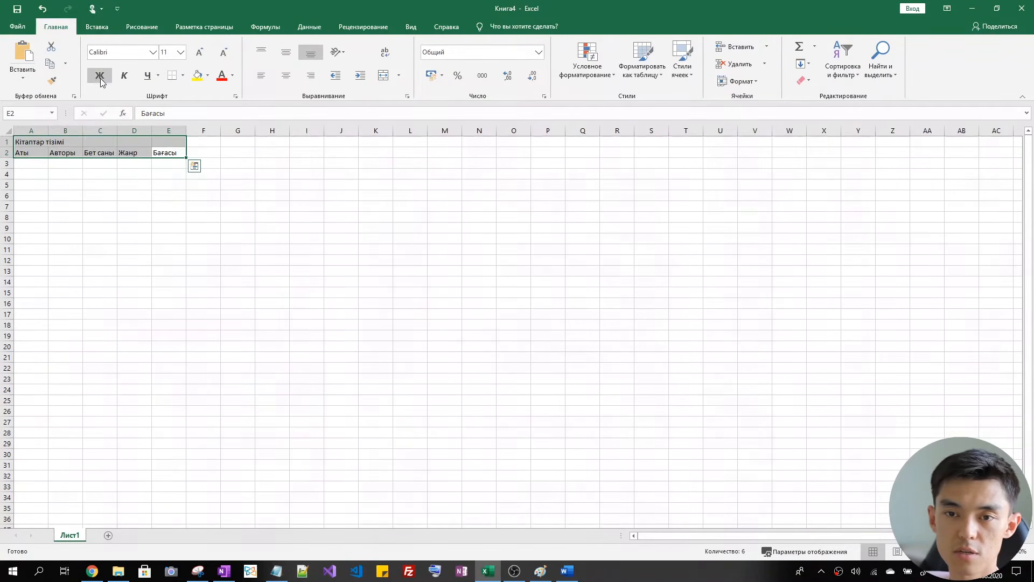
click(101, 80)
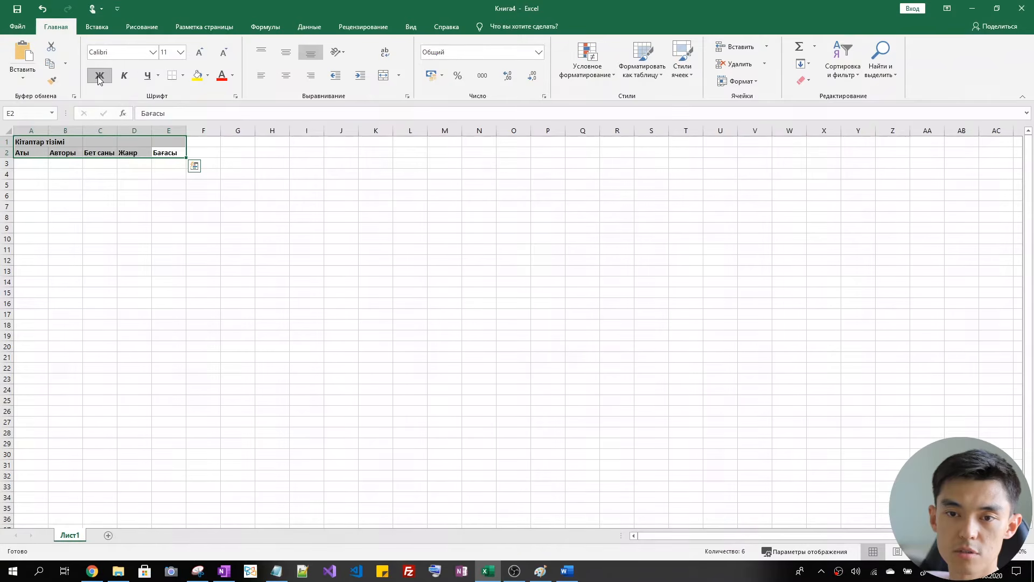
click(165, 152)
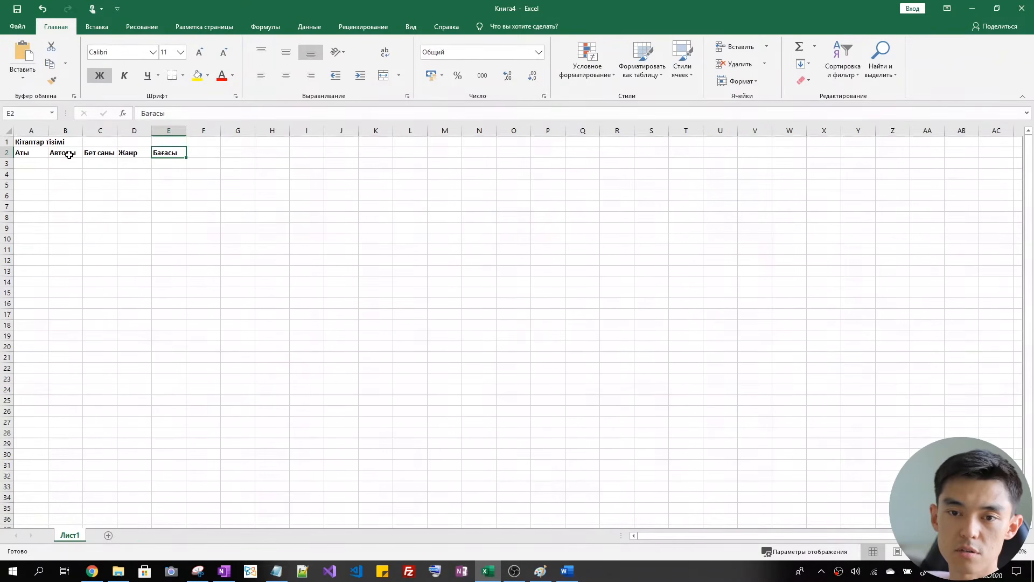
click(66, 153)
click(100, 153)
click(135, 151)
click(167, 153)
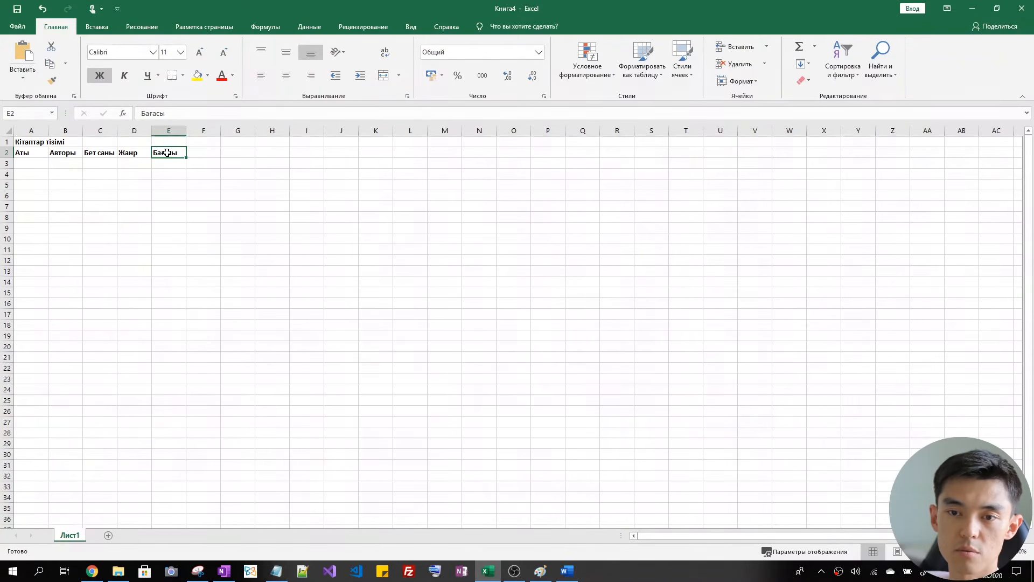
click(31, 153)
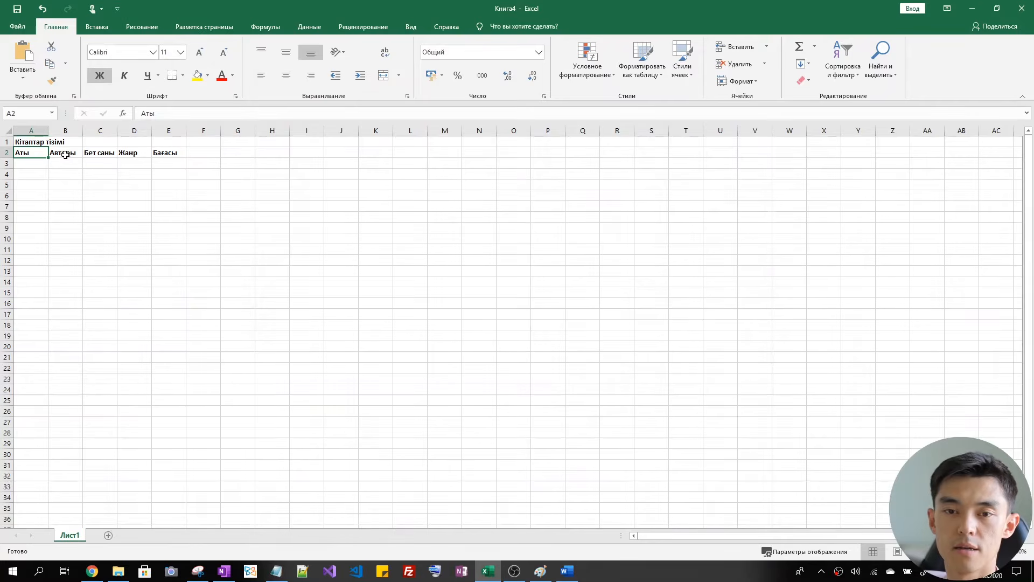
Merge cells A1:E1 and center the title Кітаптар тізімі across the table's five columns
click(38, 142)
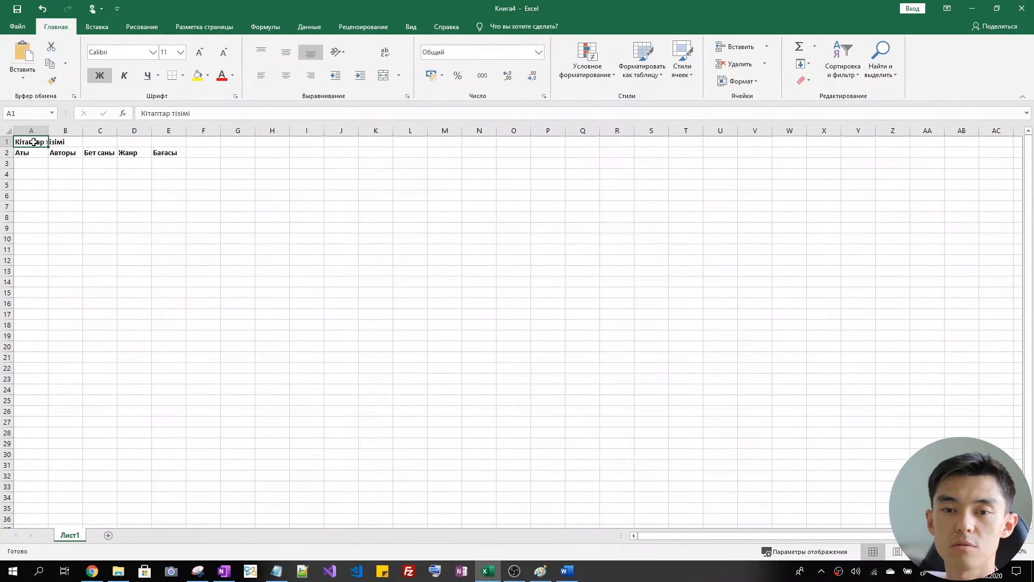
drag(41, 142, 161, 143)
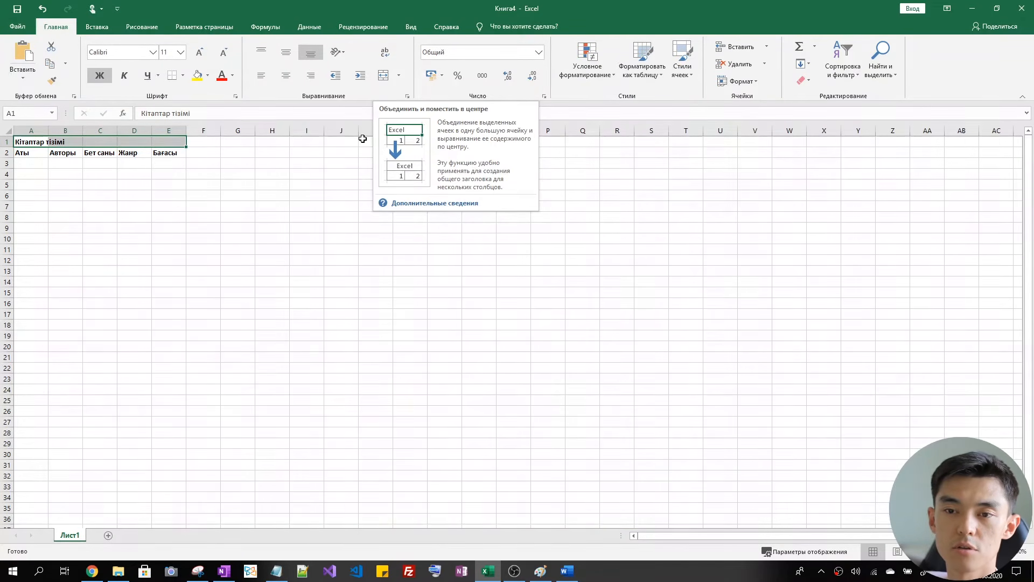
click(383, 76)
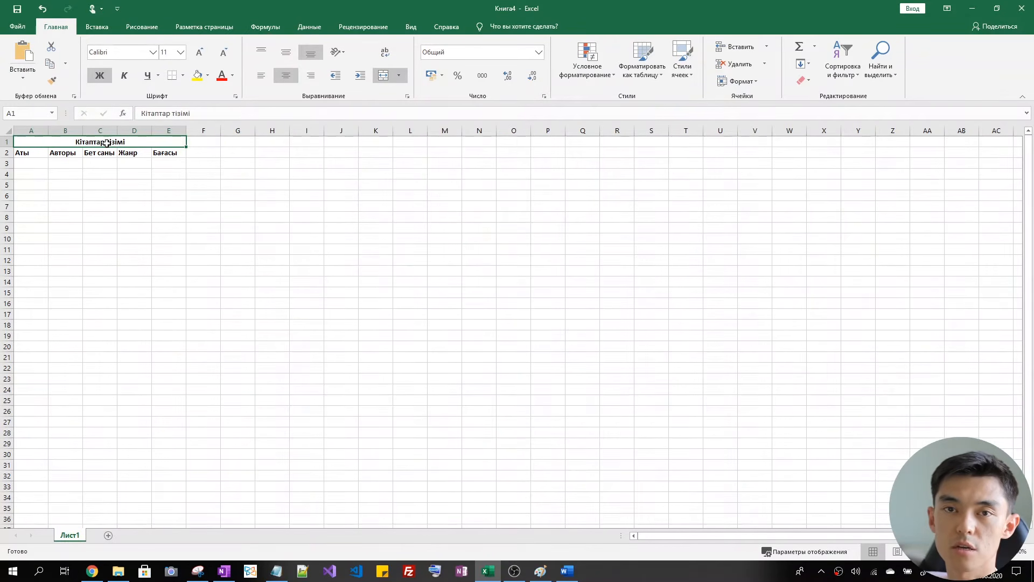
click(170, 153)
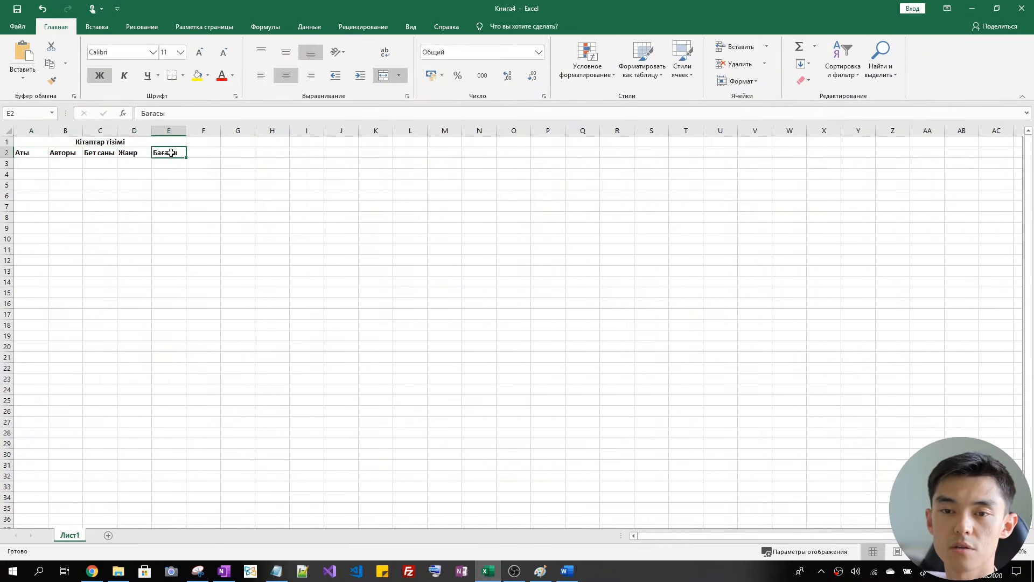
drag(170, 153, 33, 139)
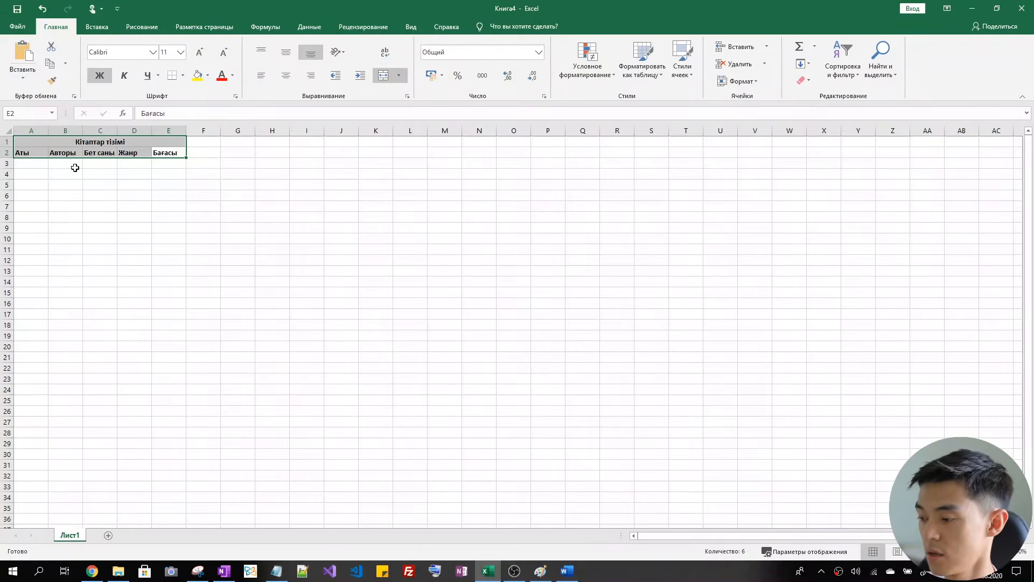
Bring in the prepared book records from the other open window, pasting them as text below the headers starting at cell A3
click(58, 164)
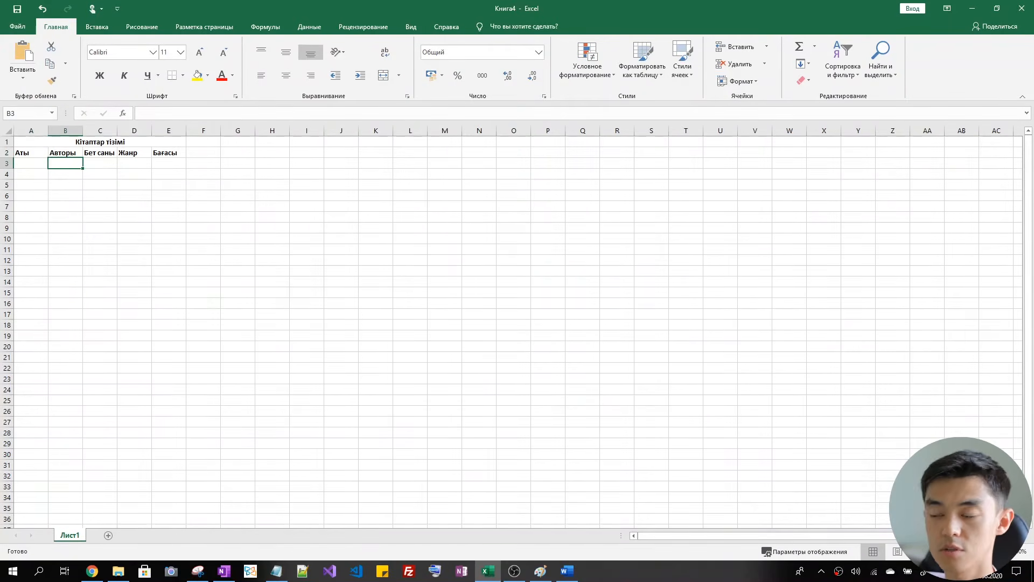
key(alt+Tab)
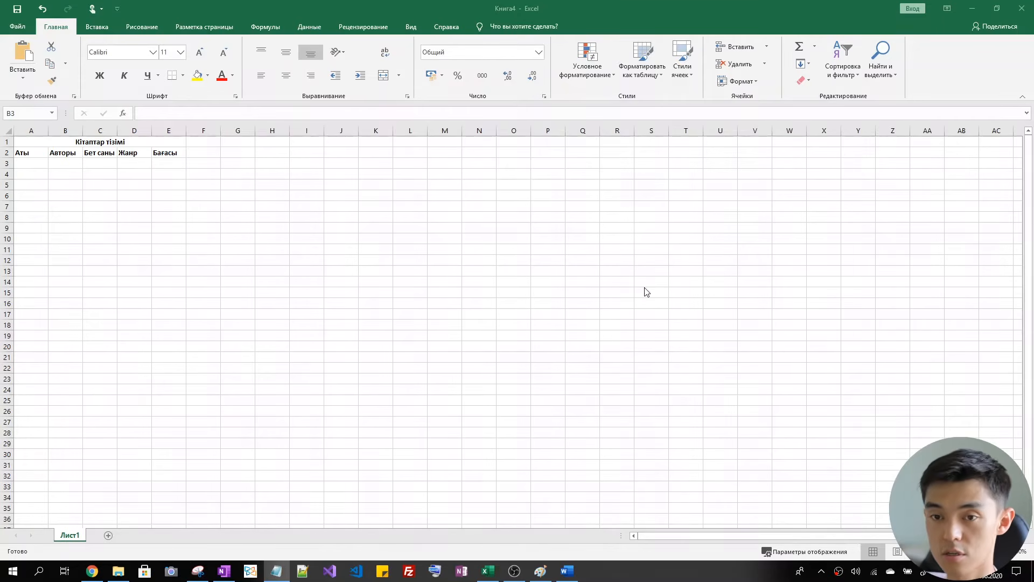
right_click(33, 164)
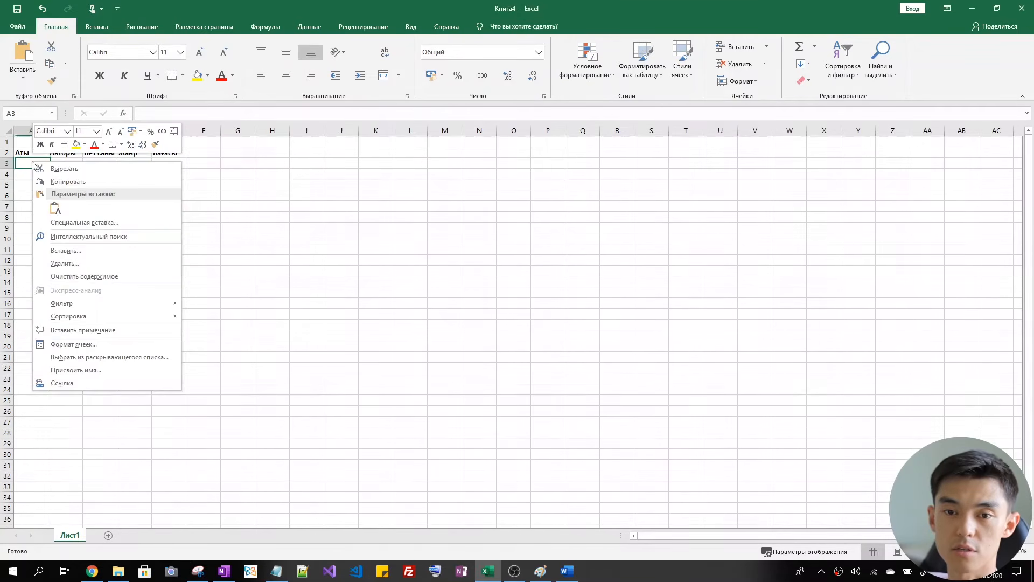
click(56, 208)
click(104, 203)
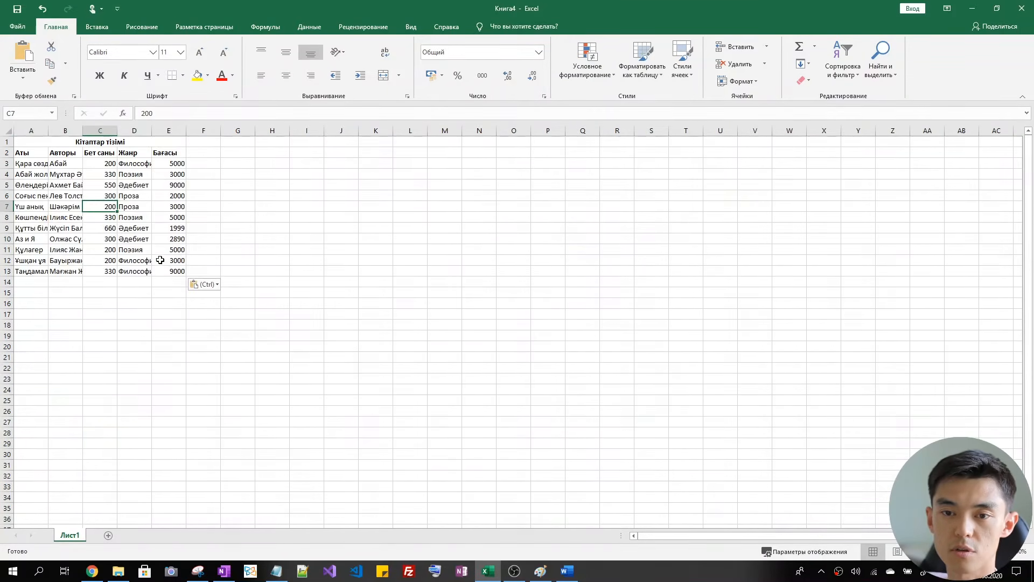
Examine the book titles in column A and the authors in column B, comparing the cut-off cells with their full contents
click(36, 175)
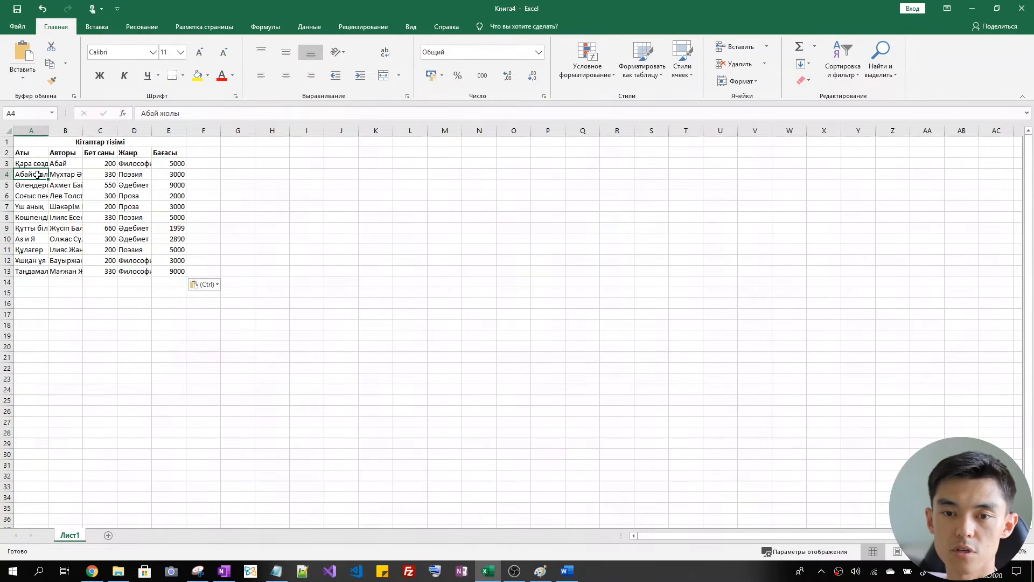
click(38, 194)
click(34, 262)
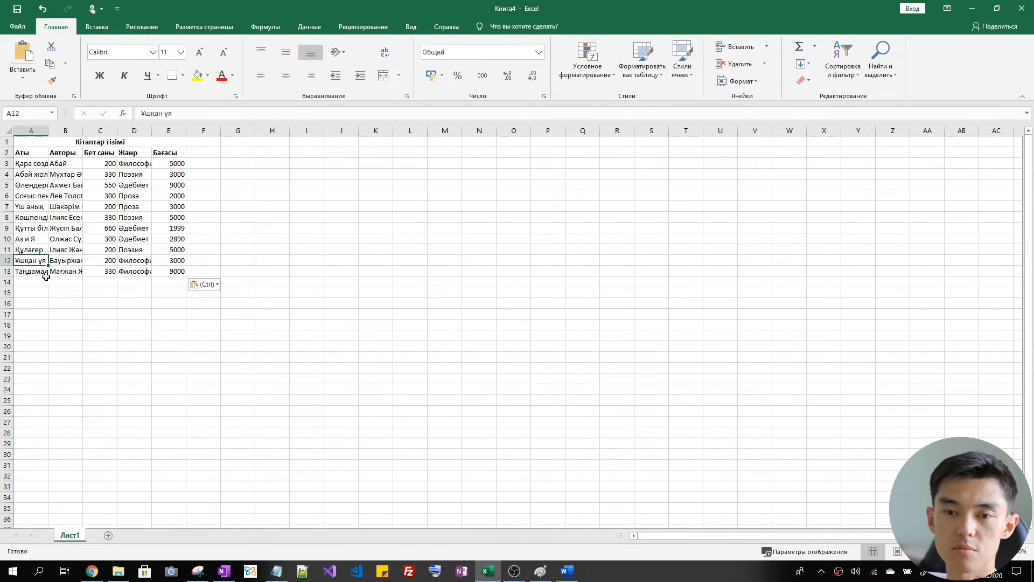
click(81, 182)
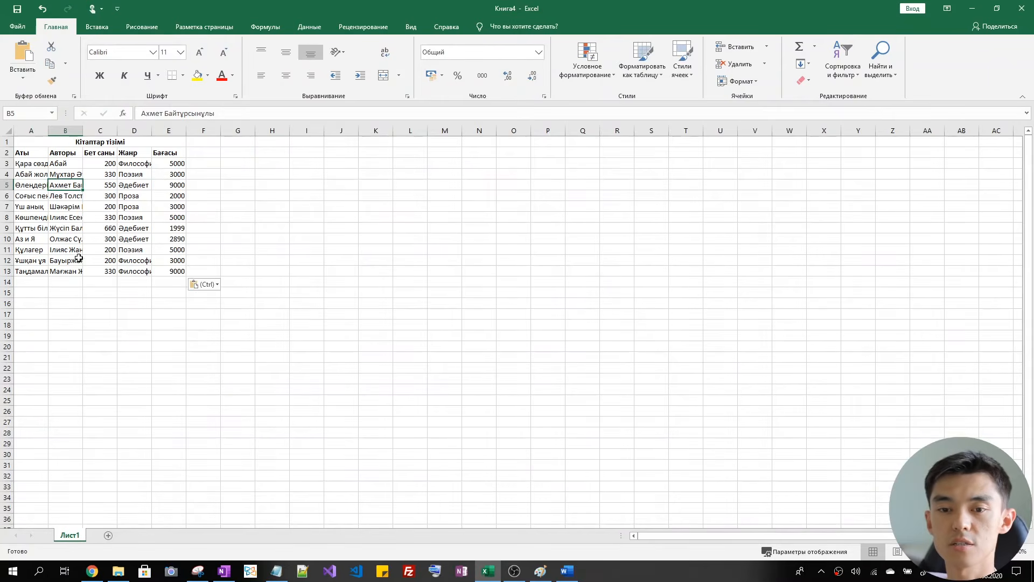
click(64, 249)
click(69, 172)
click(69, 165)
click(74, 173)
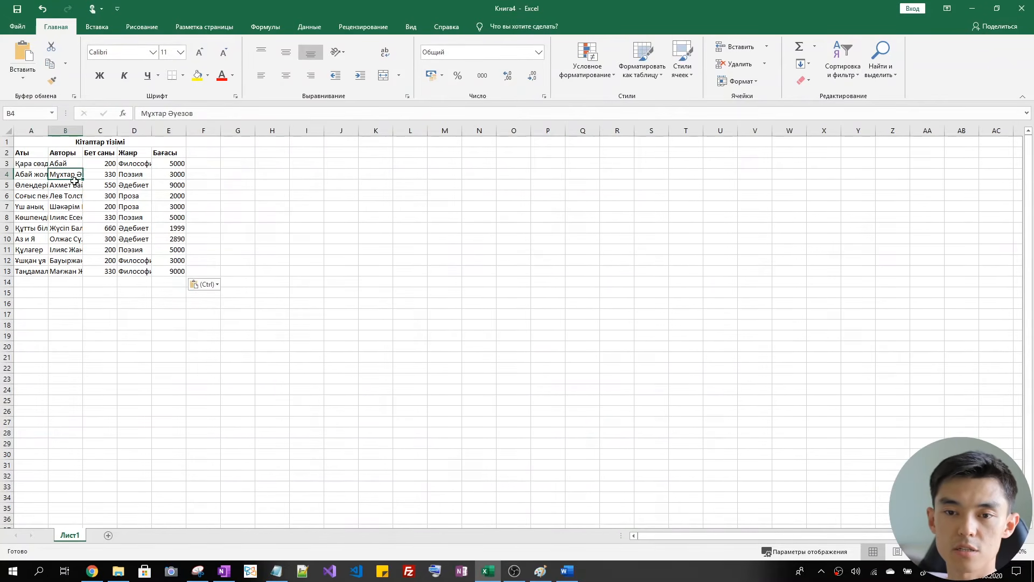
click(74, 184)
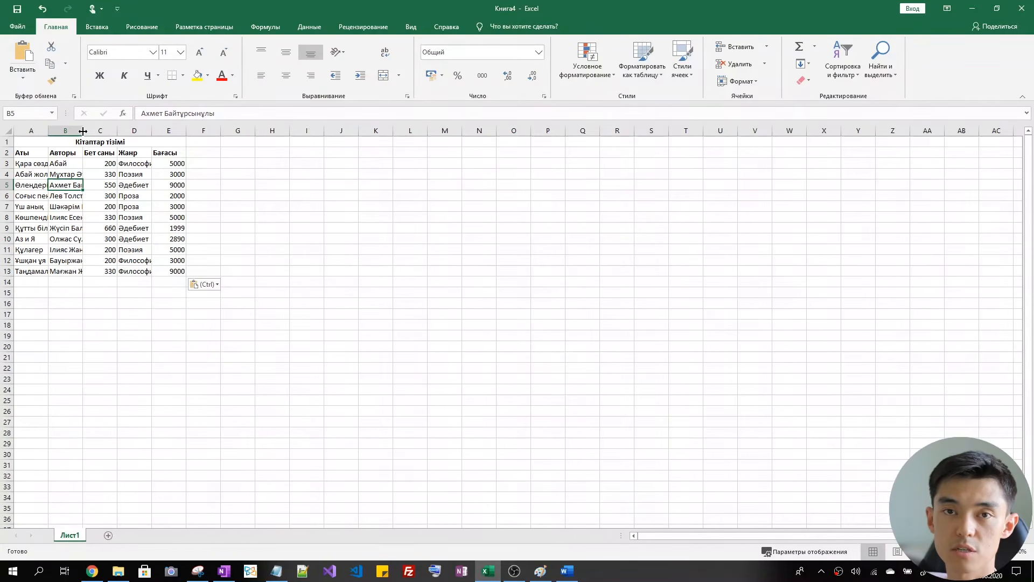
Widen column B to fit the full author names, and AutoFit column A to its longest book title
drag(82, 131, 142, 132)
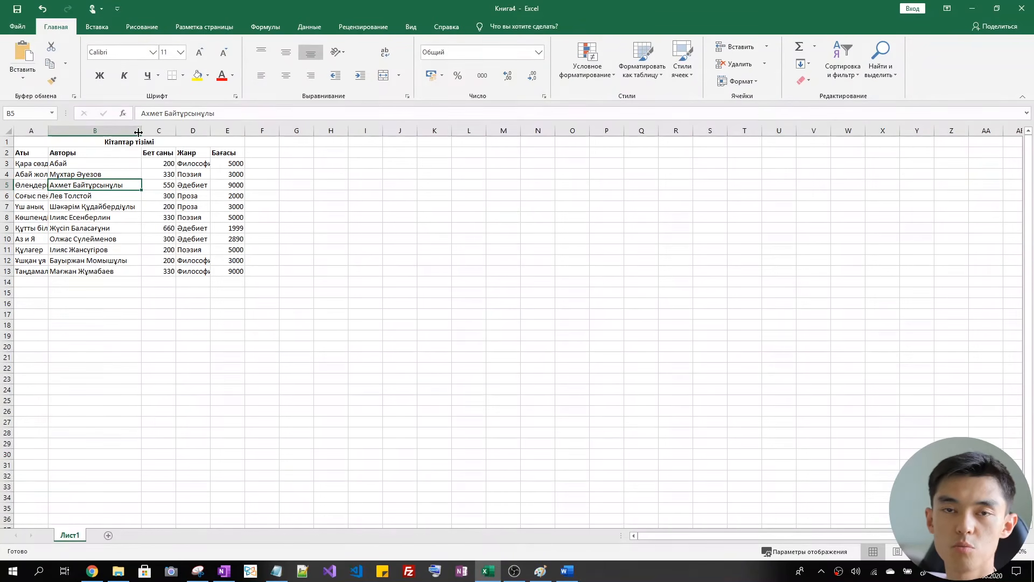
drag(140, 131, 137, 135)
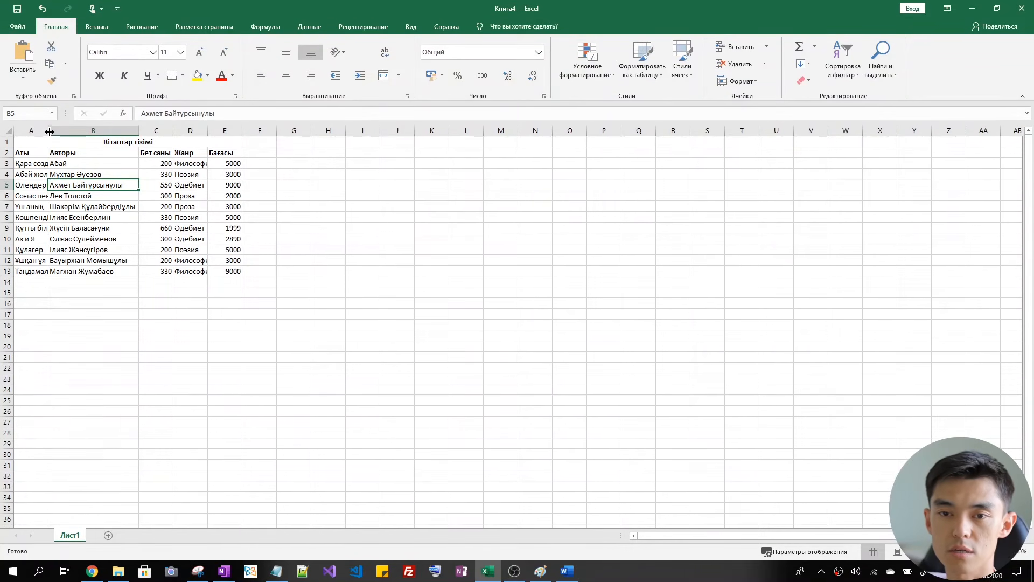
click(31, 131)
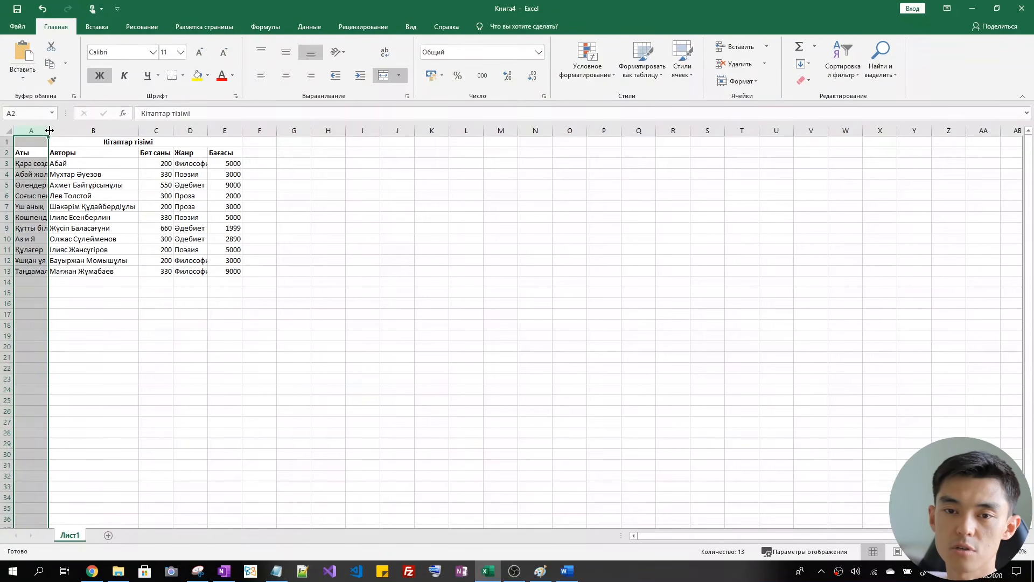
double_click(49, 131)
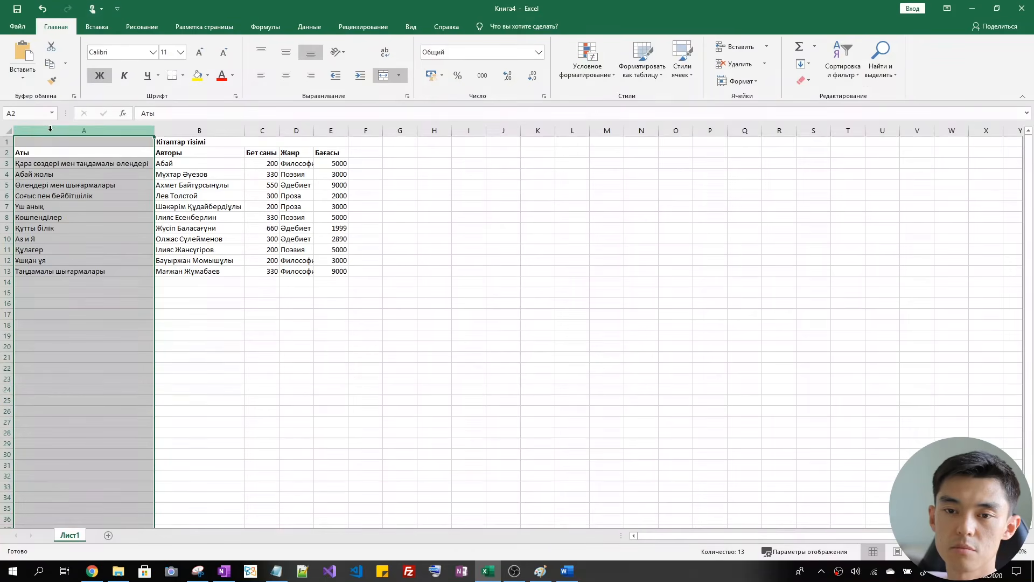
click(85, 162)
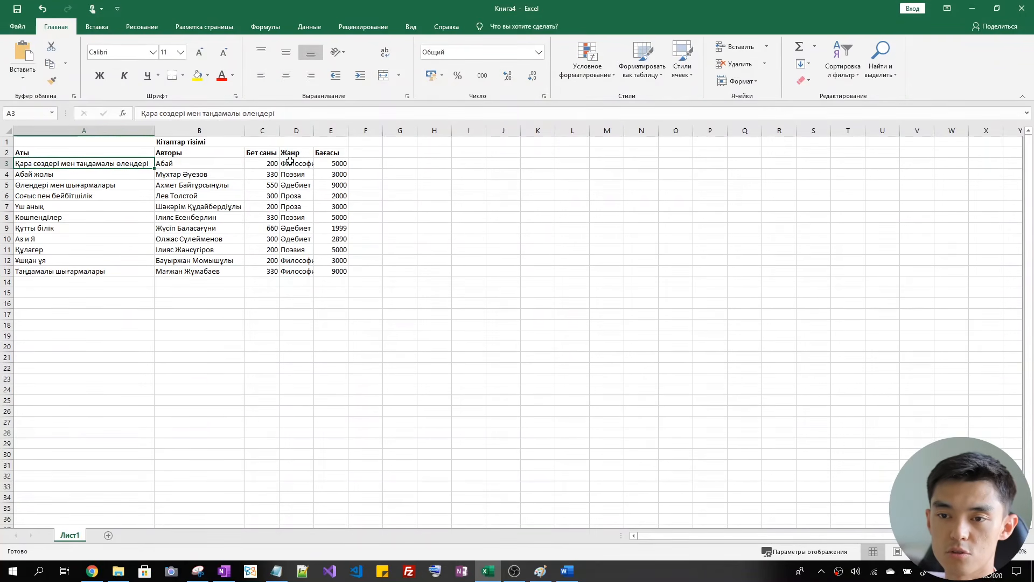
AutoFit the Жанр column D and the Бағасы column E to their contents
double_click(314, 130)
double_click(356, 130)
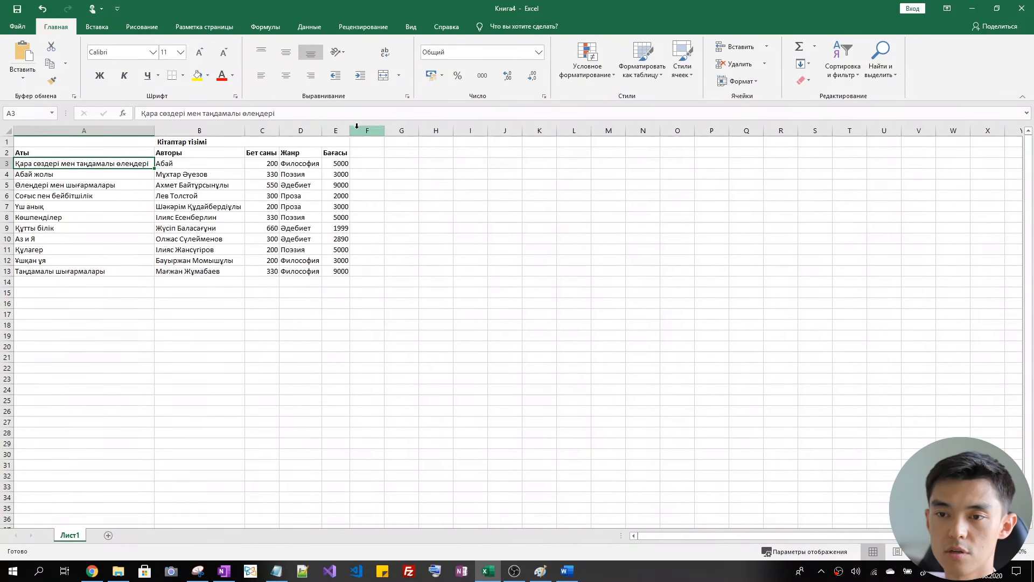
click(338, 206)
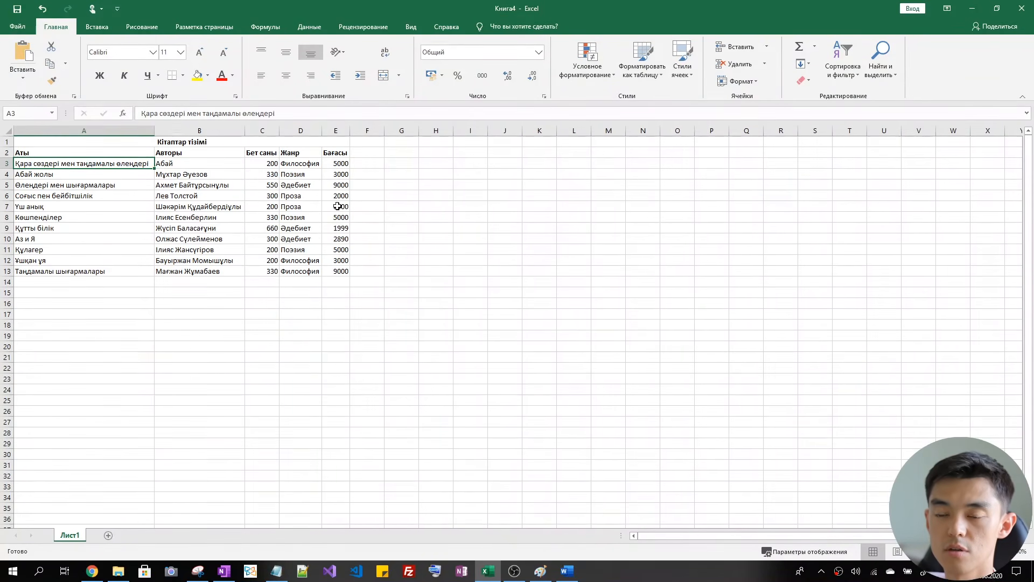
click(338, 273)
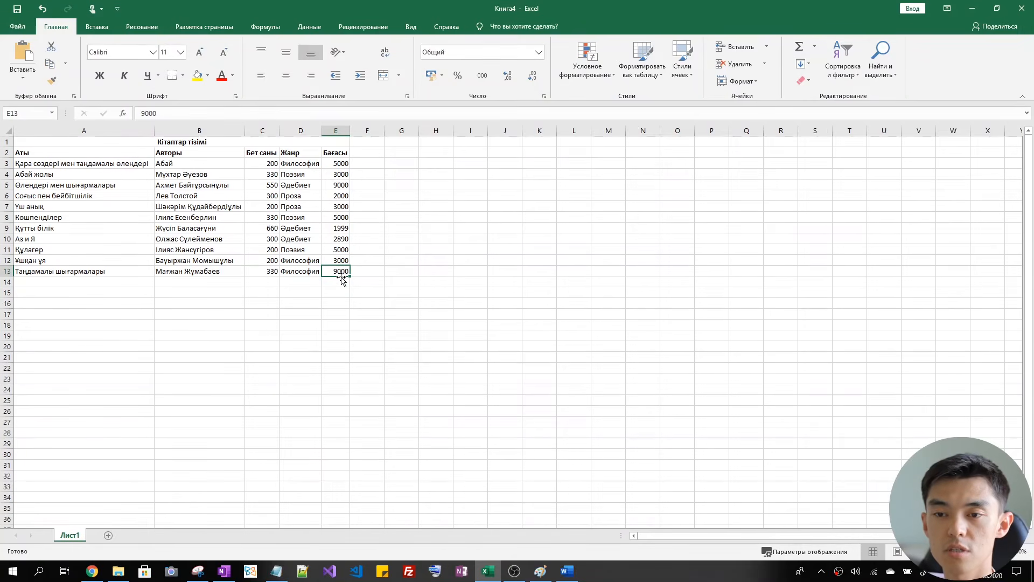
Narrow columns A and B so that their titles and author names are cut off again
drag(154, 131, 59, 138)
drag(149, 132, 50, 133)
click(171, 206)
click(86, 186)
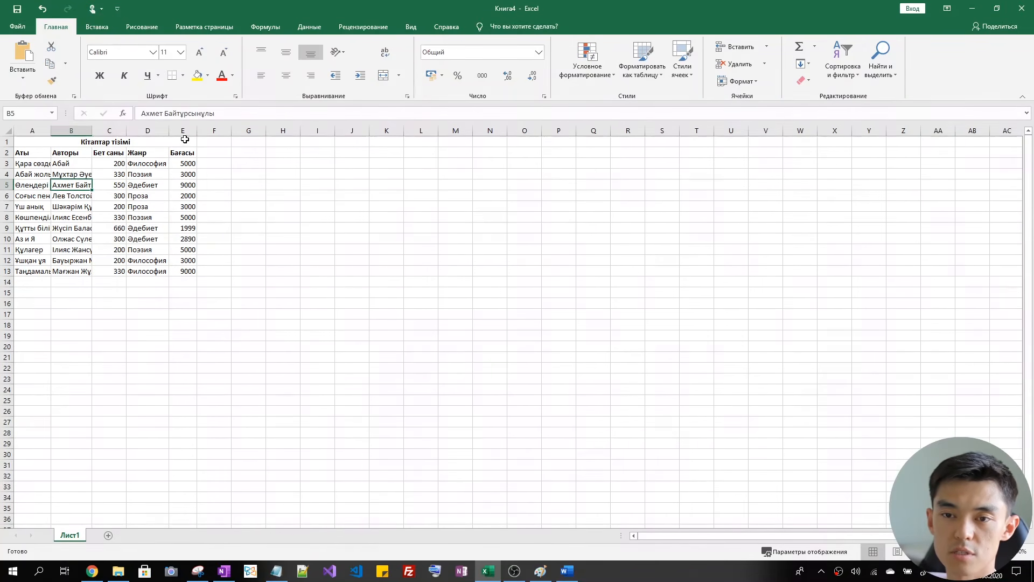
AutoFit the widths of columns A through E to their contents all at once
drag(183, 131, 34, 130)
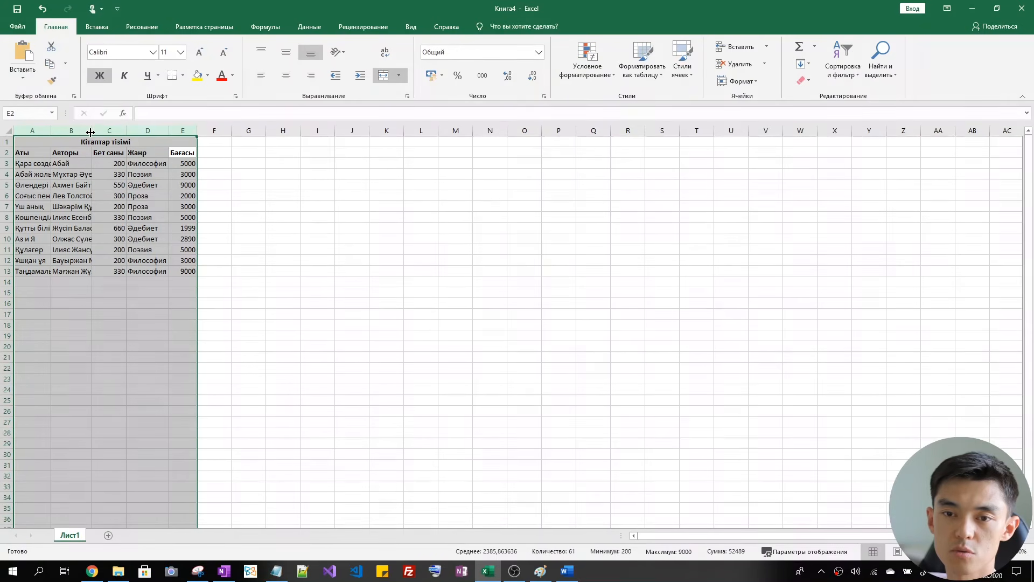
double_click(169, 128)
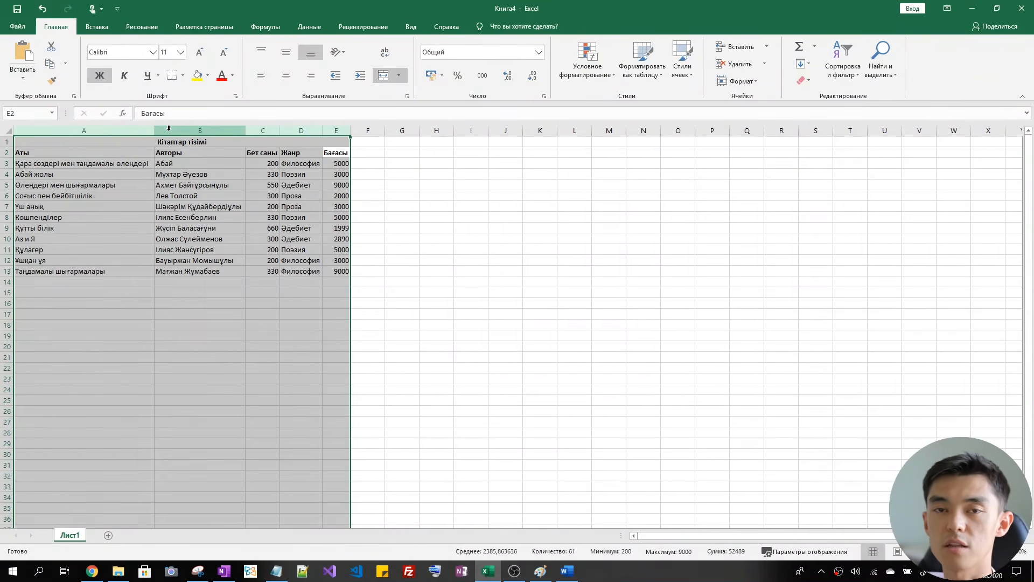
click(300, 231)
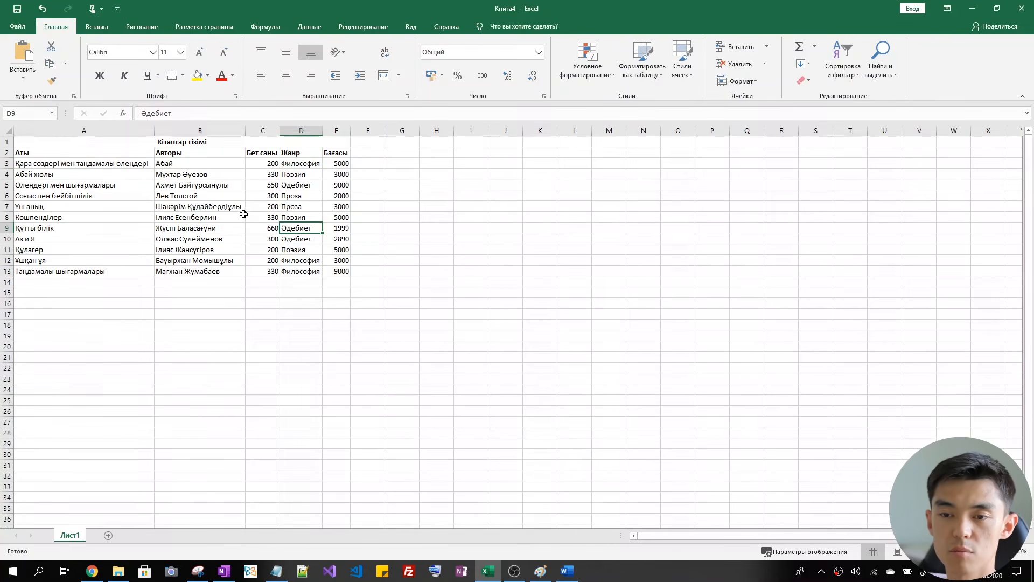
Make the merged title Кітаптар тізімі in row 1 italic and underlined
click(185, 143)
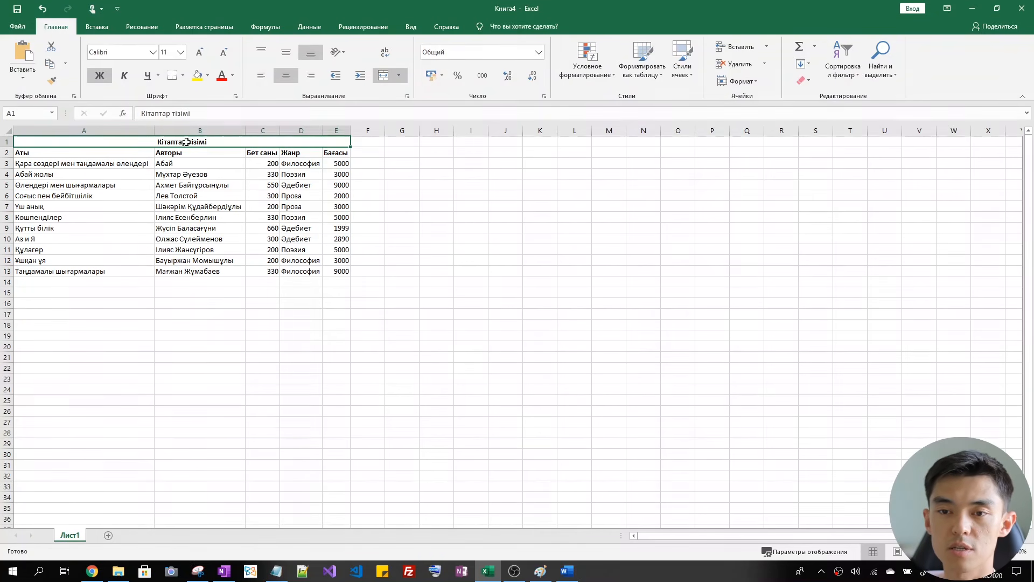
click(124, 79)
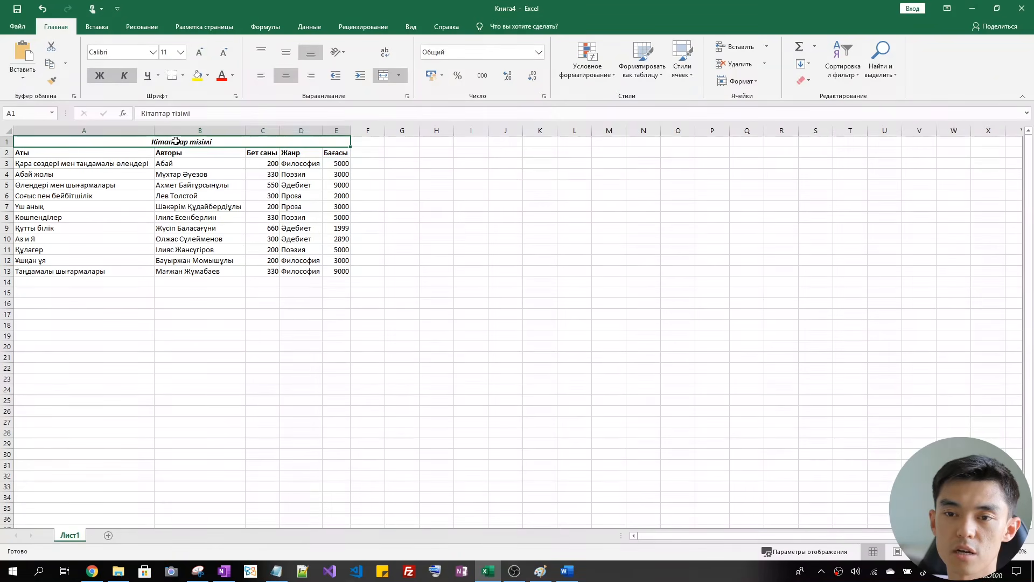
click(148, 76)
click(214, 164)
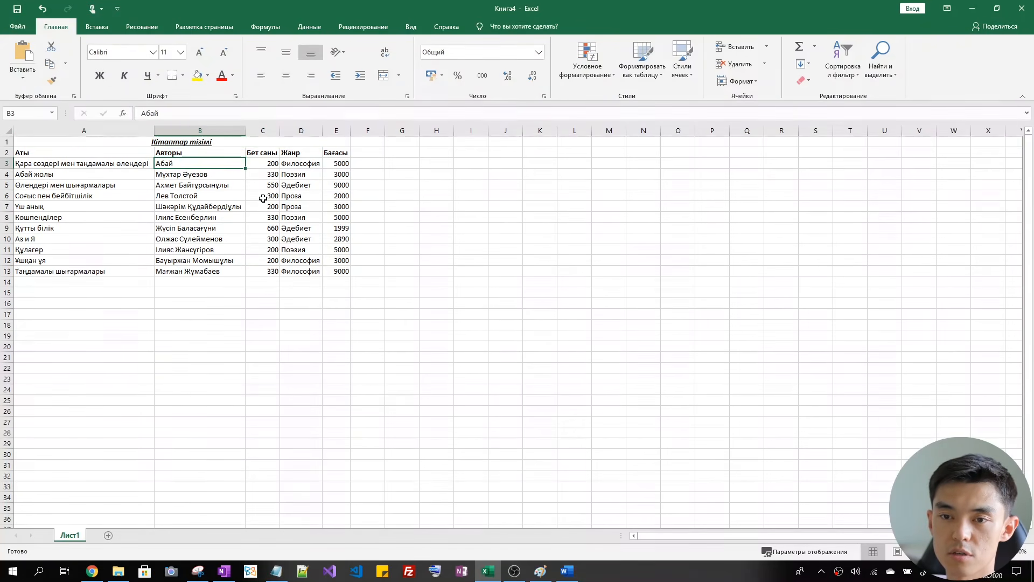
click(268, 276)
click(205, 185)
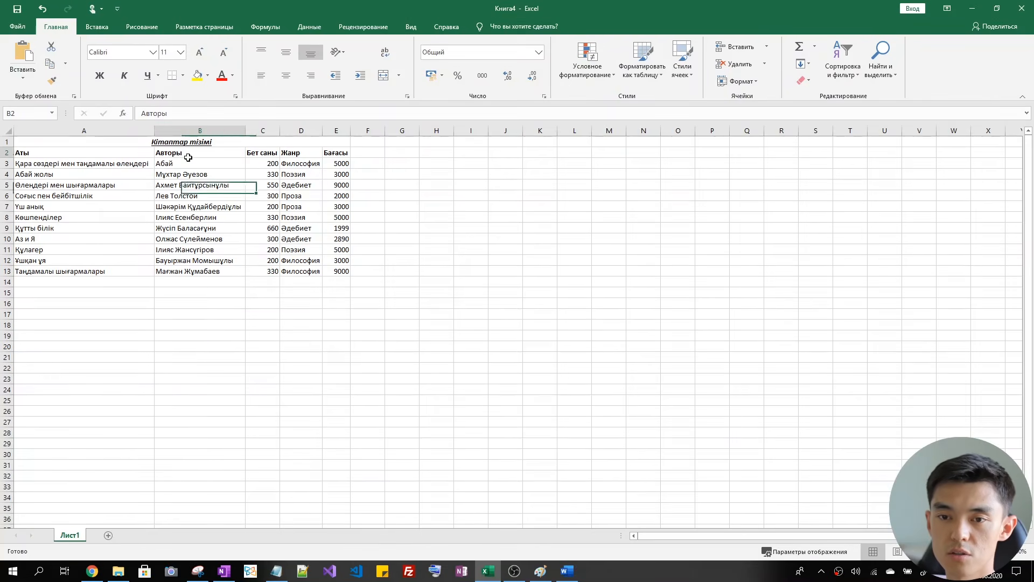
click(191, 155)
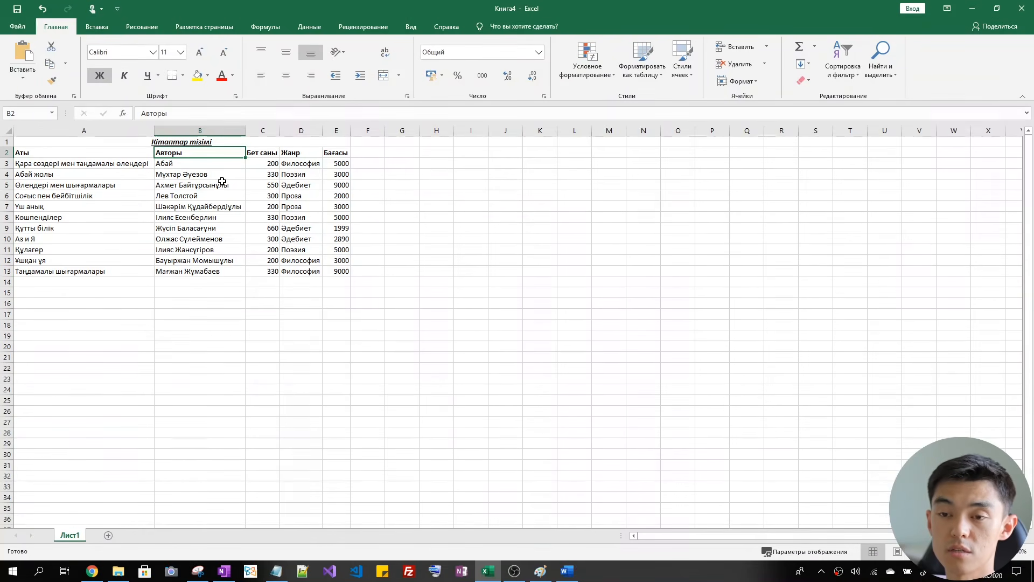
click(235, 249)
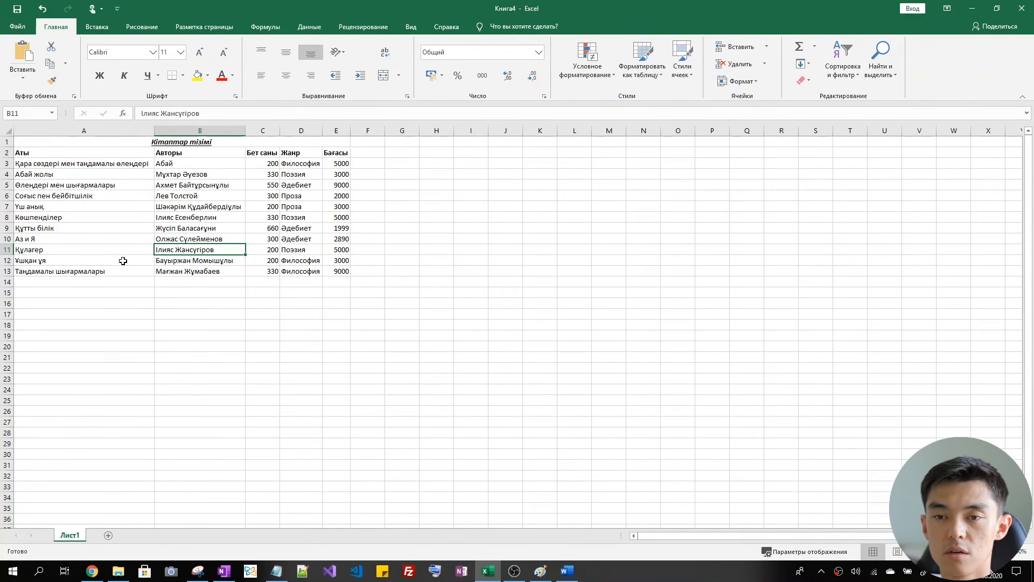